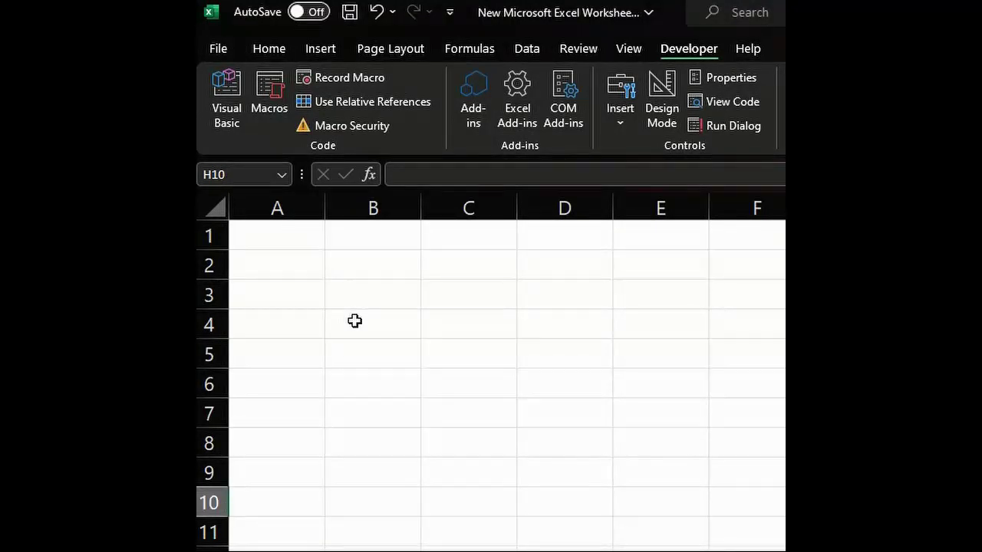
Merge B4:E4 and enter the title 'AUTOMATIC DIGITAL CLOCK'.
click(272, 49)
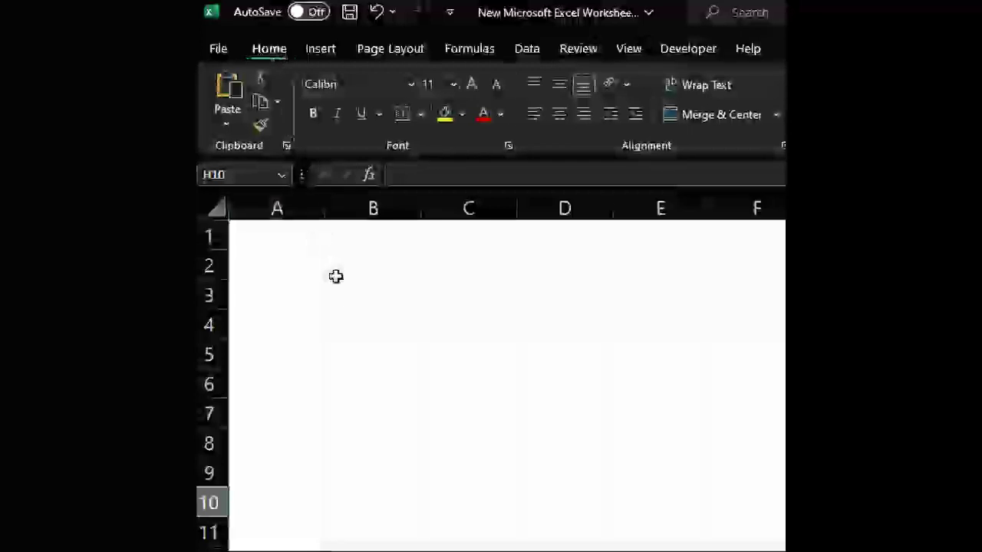
drag(368, 323, 650, 329)
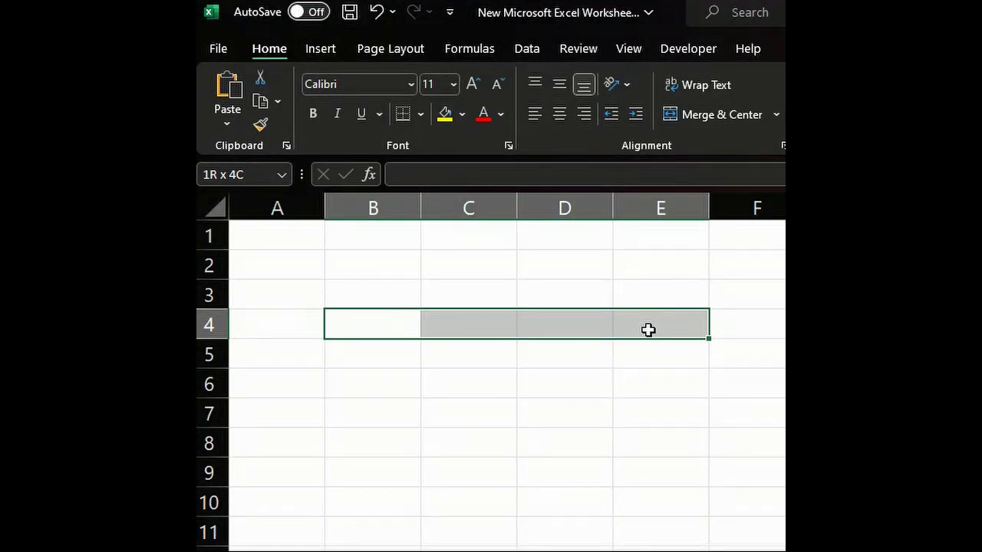
mouse_move(648, 330)
mouse_down()
mouse_move(508, 328)
mouse_move(631, 325)
mouse_up()
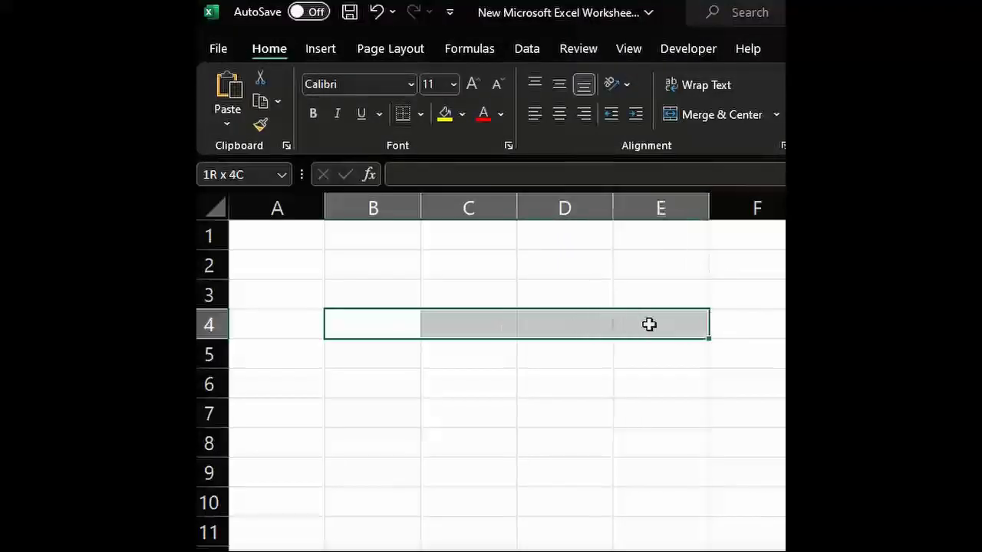
click(708, 115)
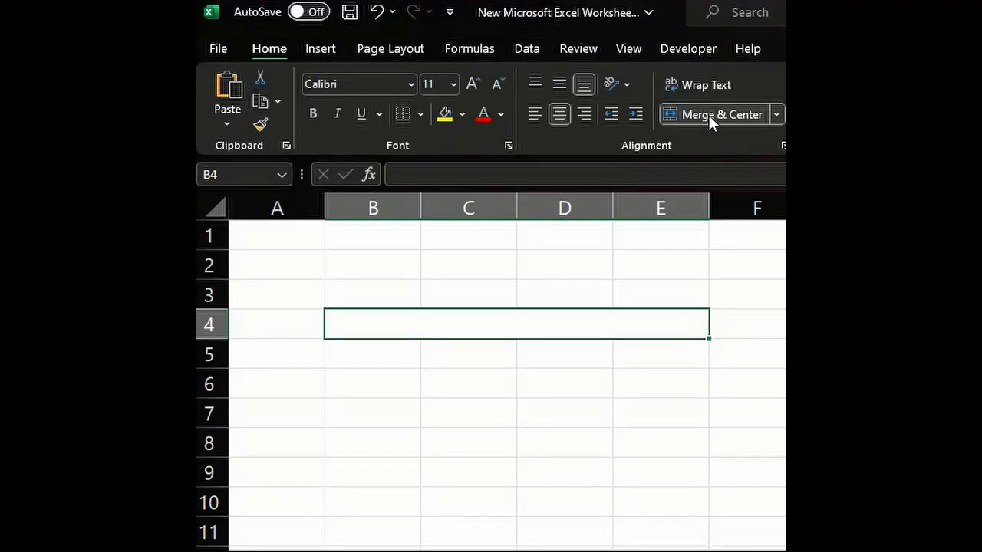
text(AUTOMATIC )
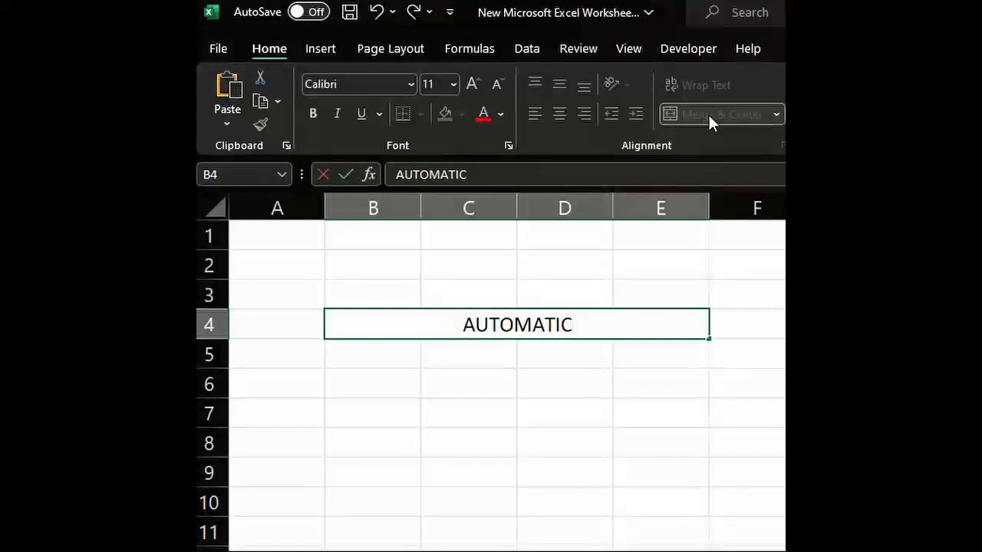
text(DIGITAL CLOCK)
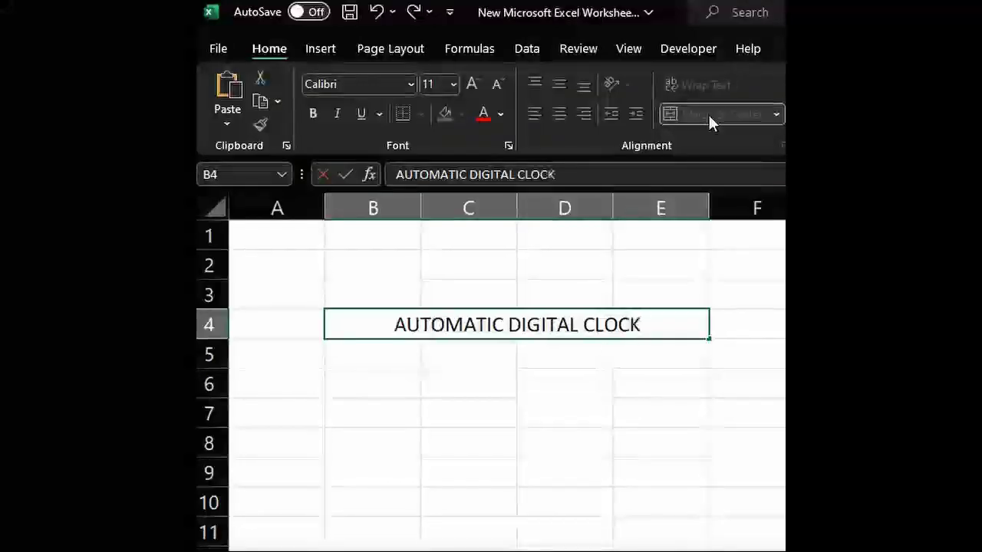
click(582, 387)
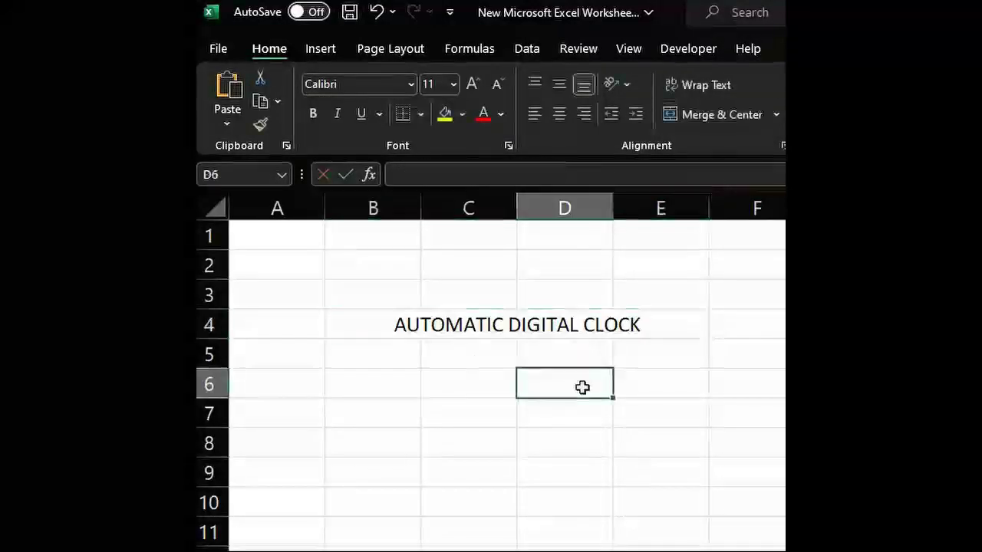
Format the title with yellow fill, red bold text and 16-point font size.
click(528, 320)
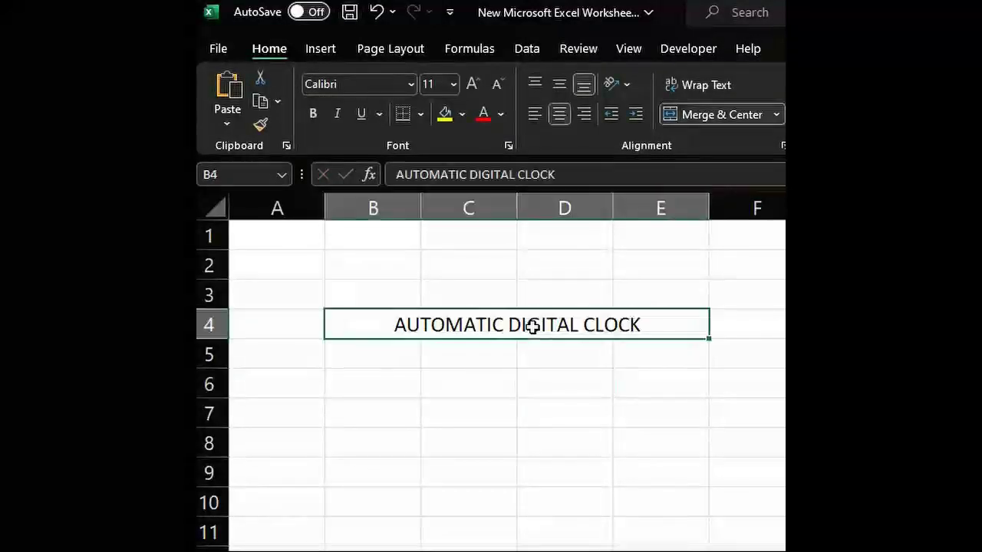
click(445, 115)
click(484, 116)
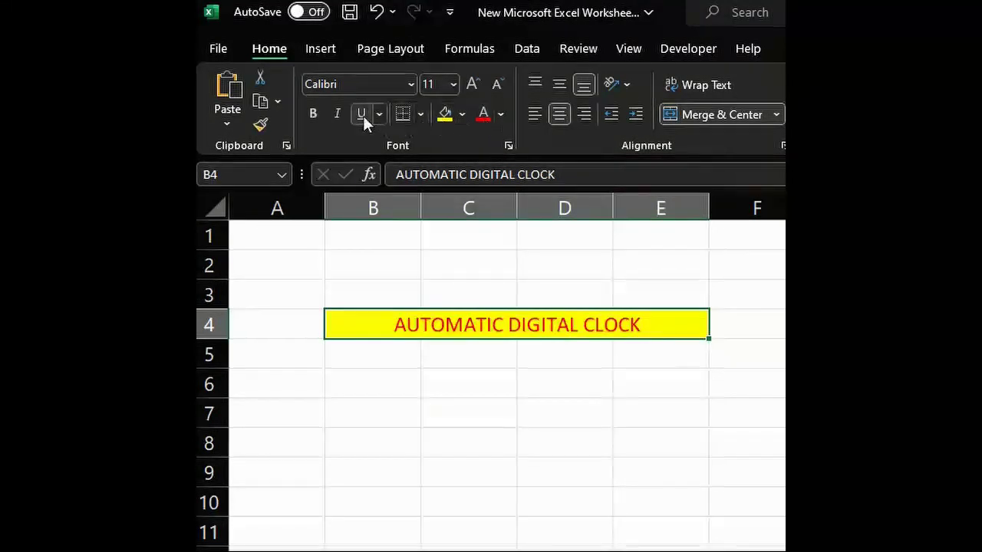
click(312, 115)
click(471, 83)
click(471, 82)
click(471, 83)
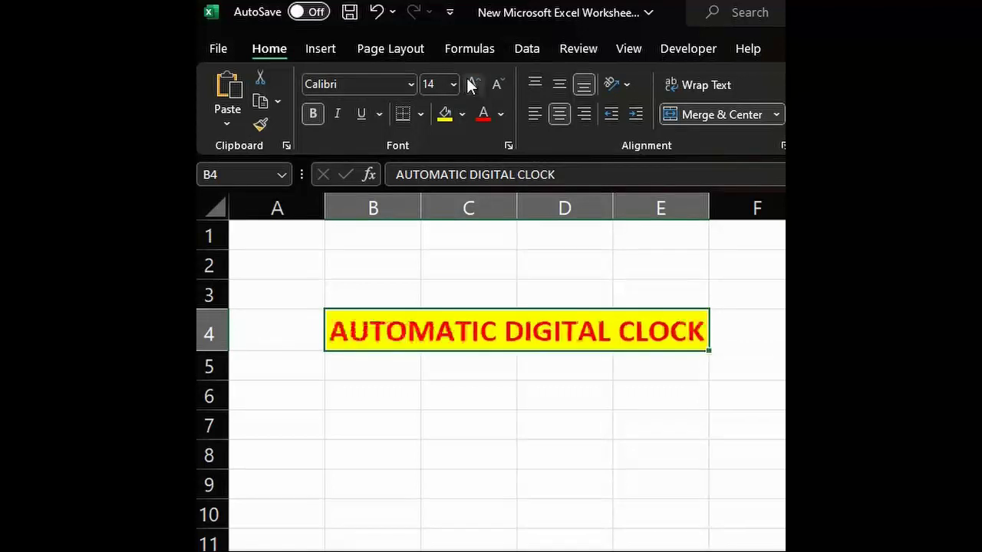
drag(375, 288, 662, 290)
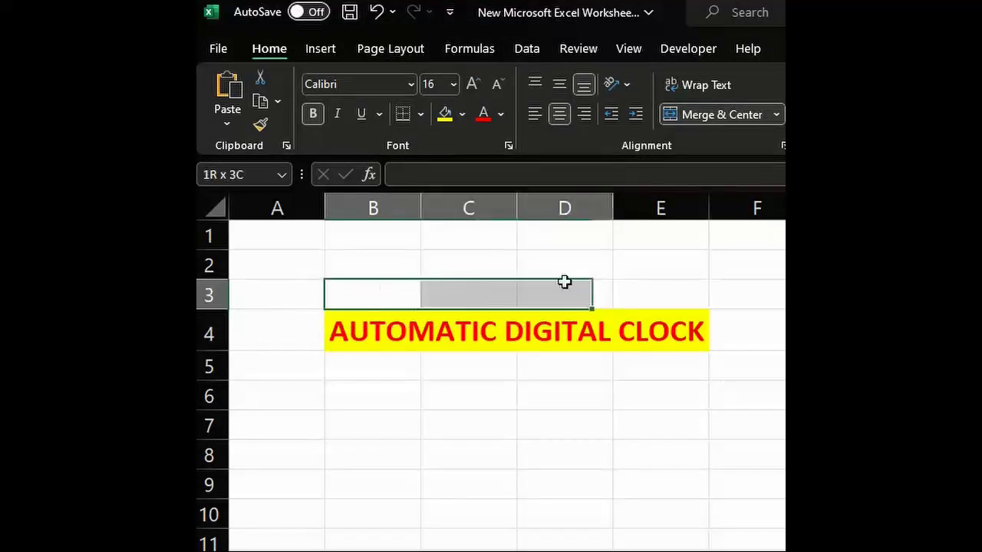
Merge B3:E3 with the heading 'CSC-PV' in bold 16-point text.
click(724, 117)
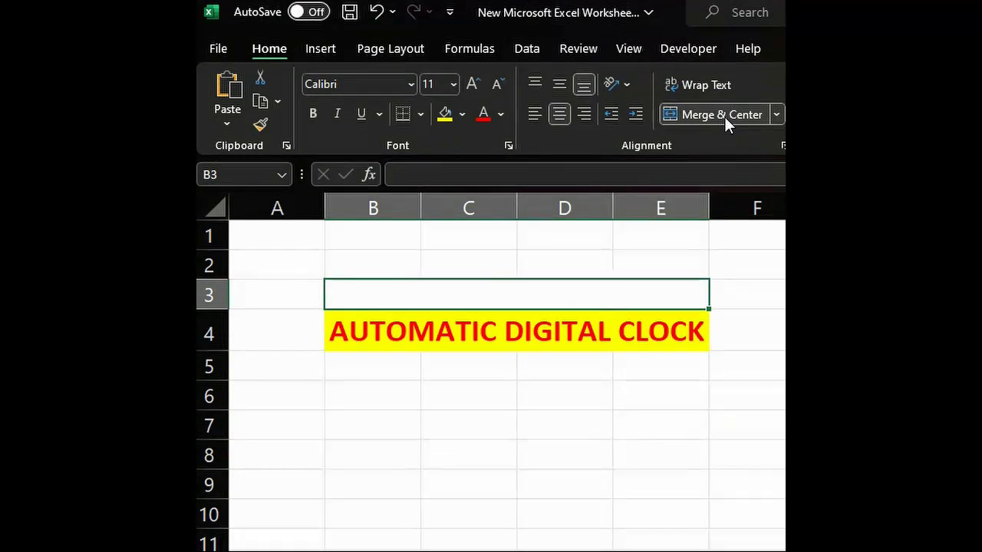
text(CSC-)
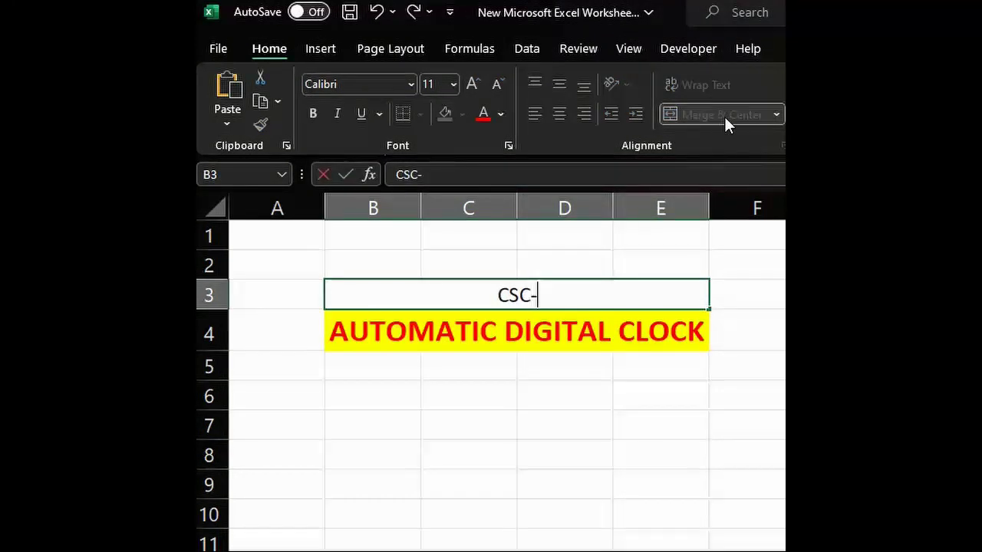
text(PV)
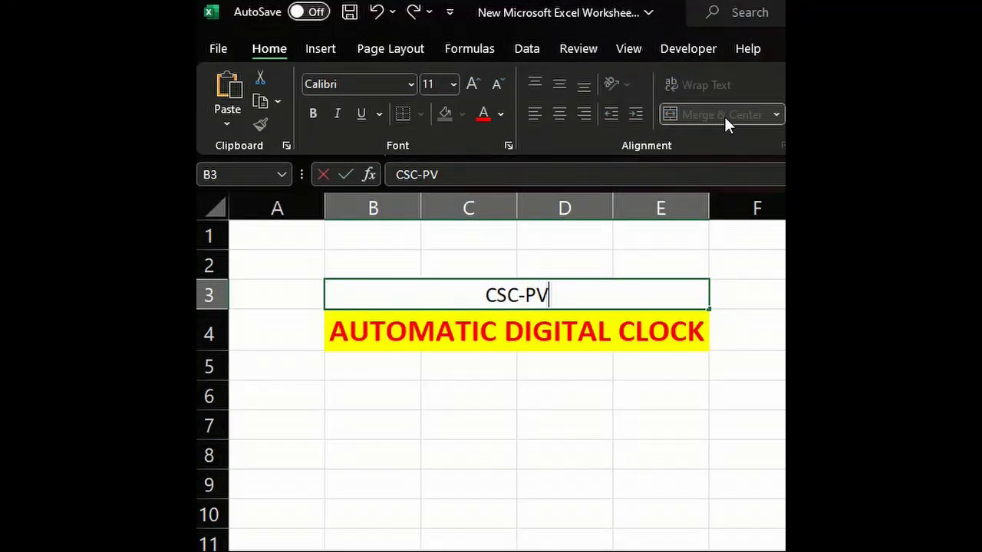
click(669, 471)
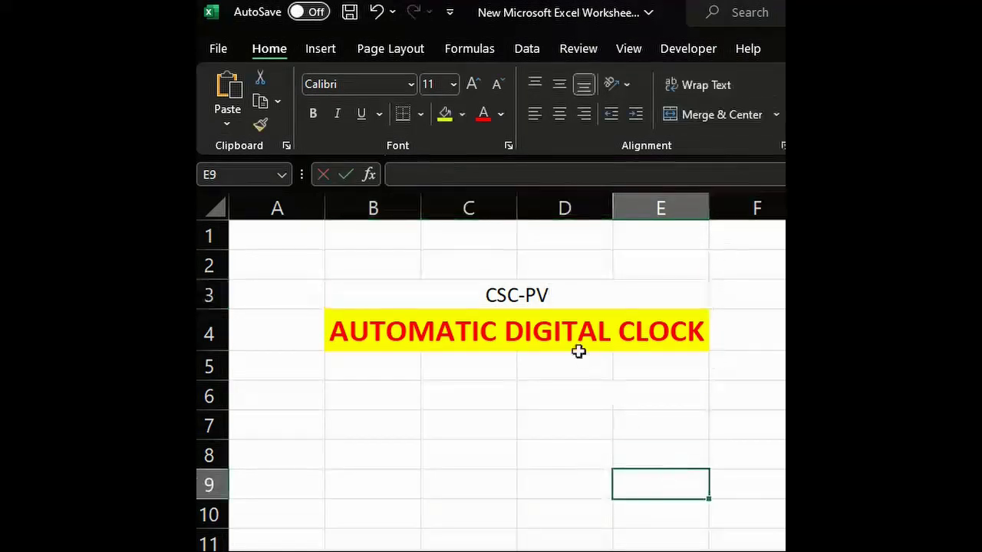
click(546, 296)
click(315, 113)
click(473, 84)
click(473, 84)
click(473, 84)
click(510, 434)
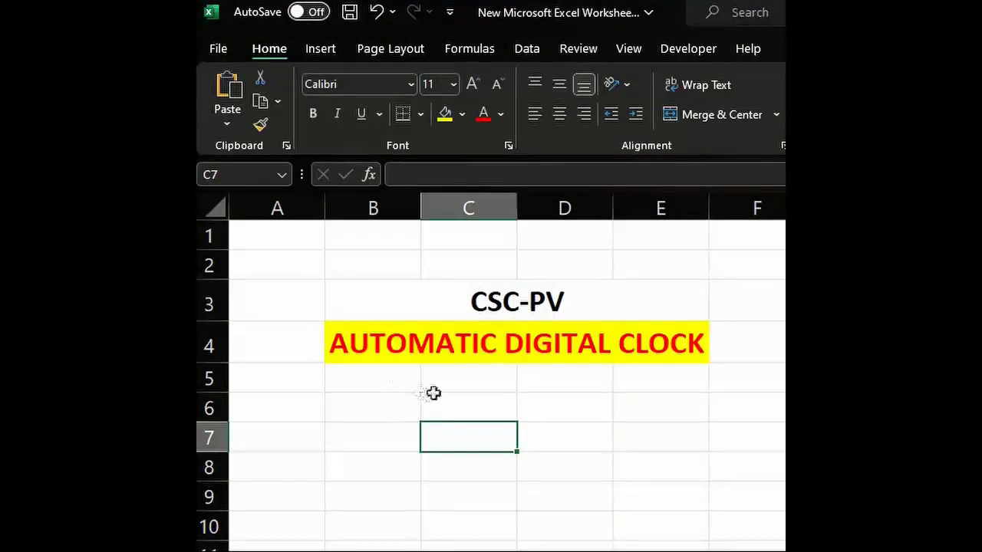
click(451, 379)
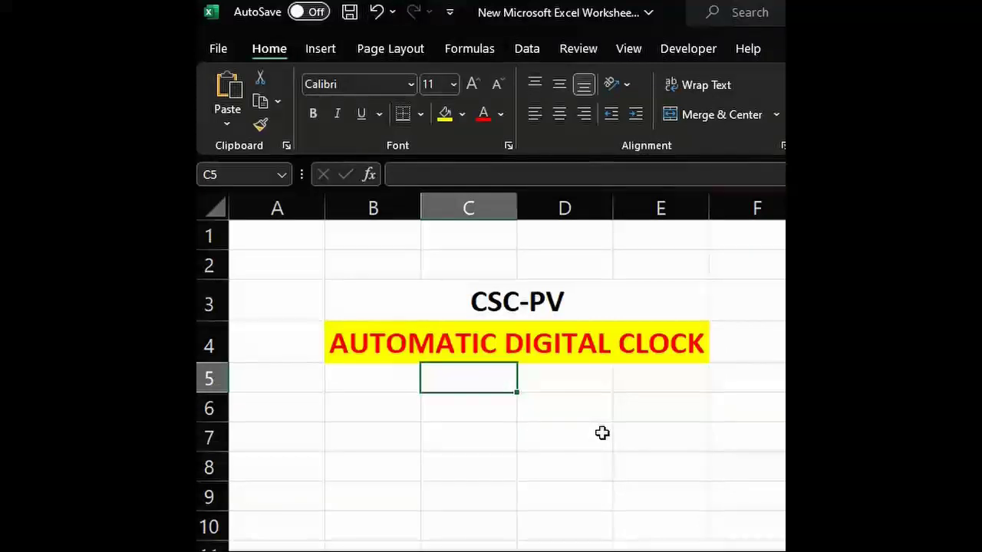
Label C5 'DATE' and D5 'TIME'.
text(DATE)
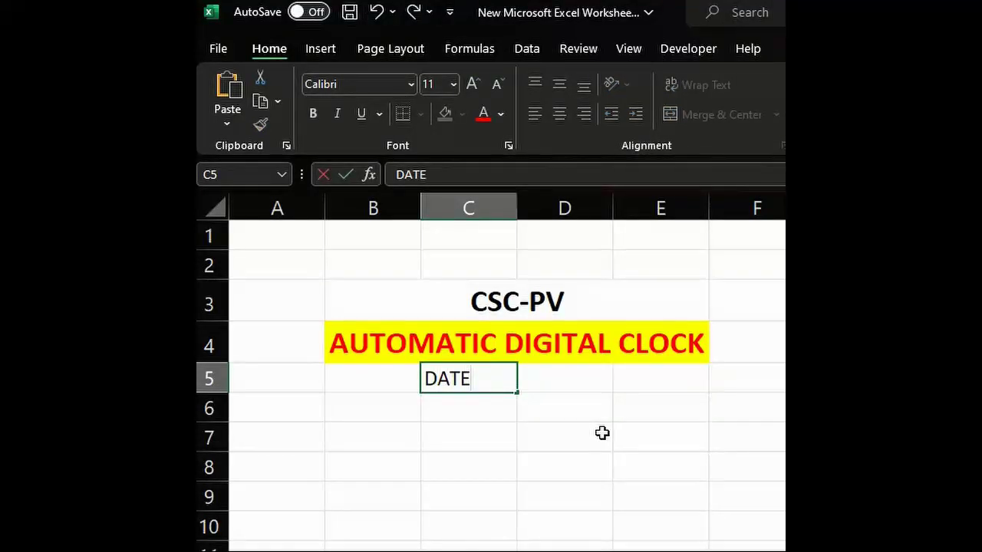
click(576, 485)
click(558, 379)
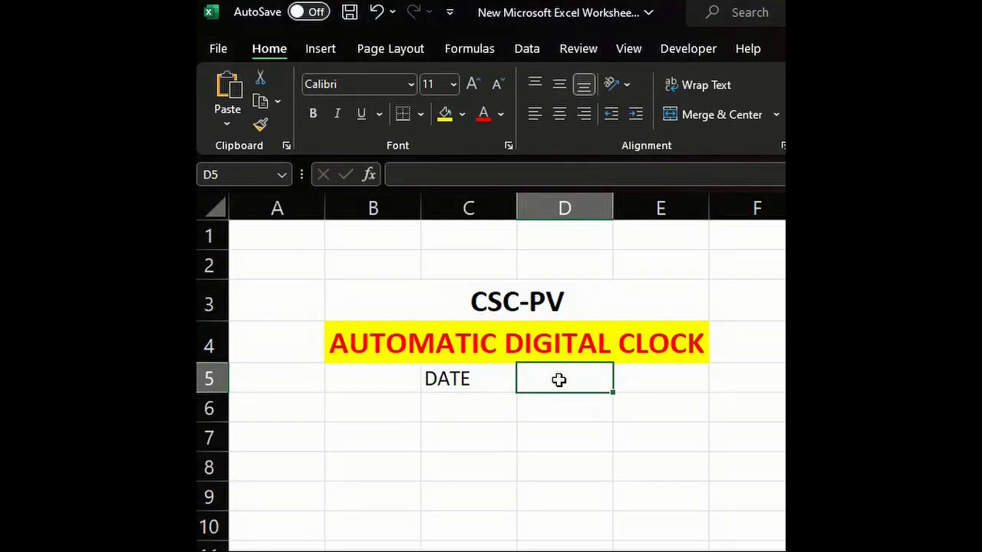
text(TIME)
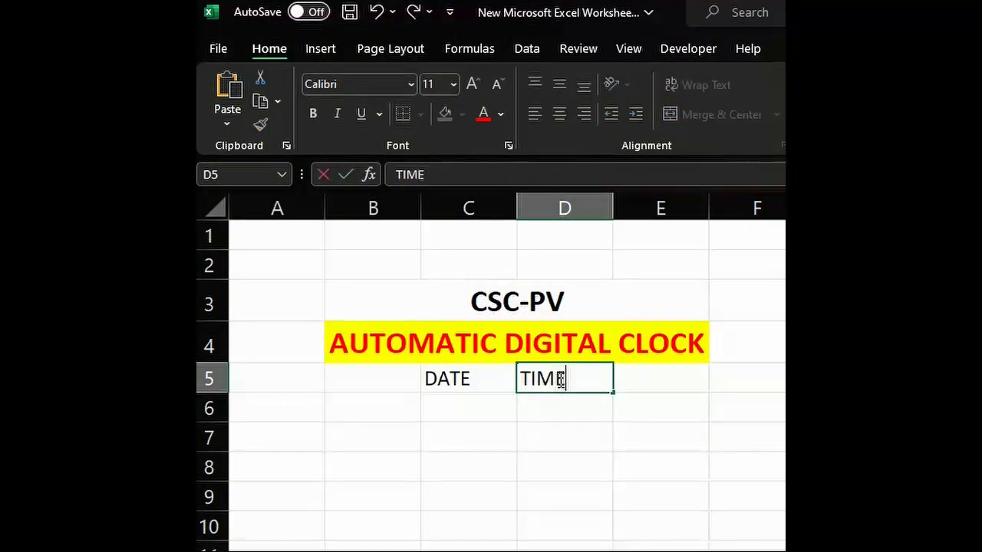
click(564, 548)
Enter the formula =NOW() in both C6 and D6.
click(469, 415)
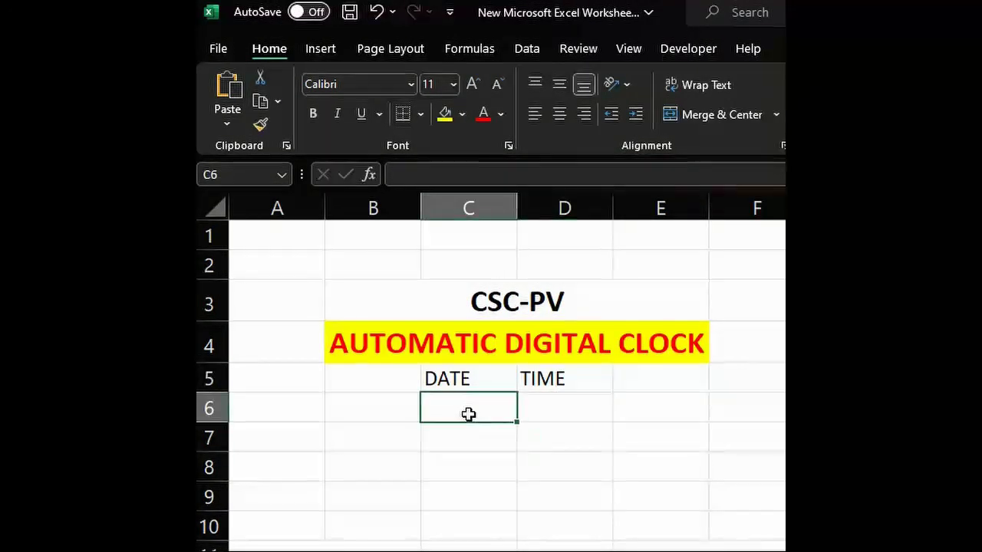
text(=N)
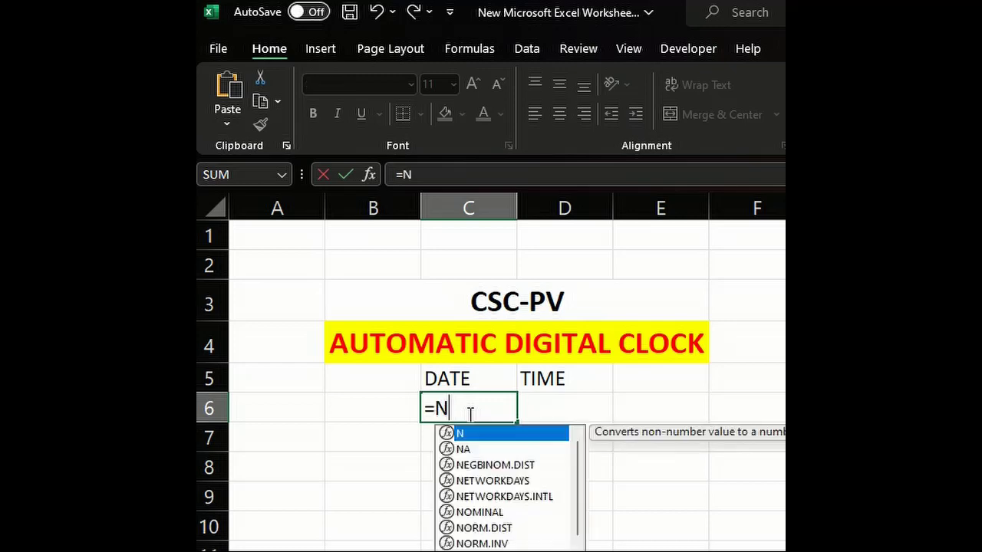
text(OW)
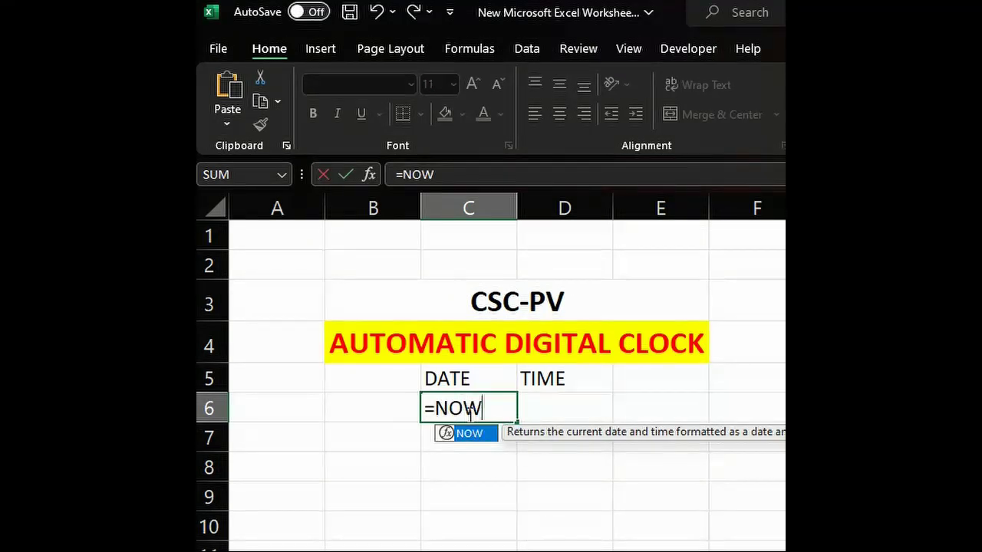
text(())
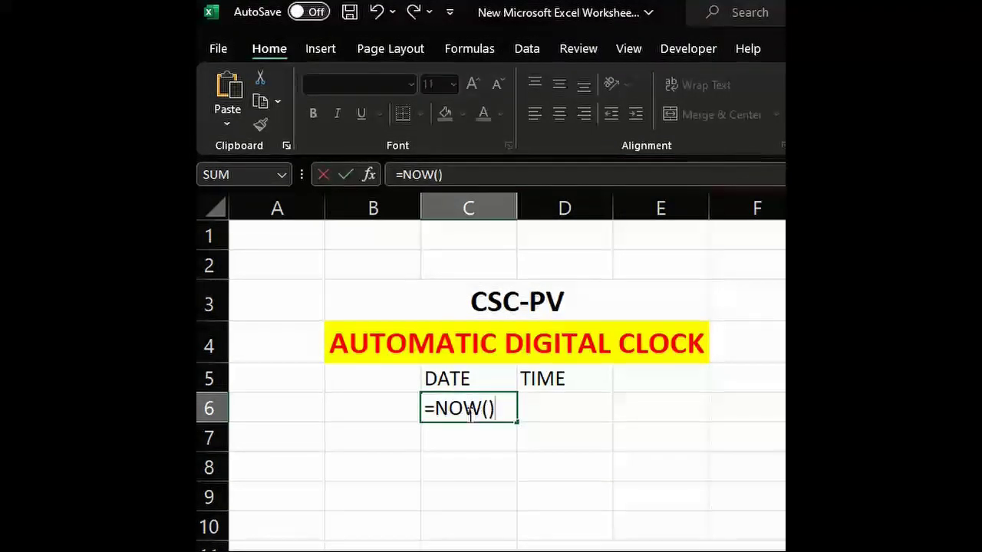
key(Return)
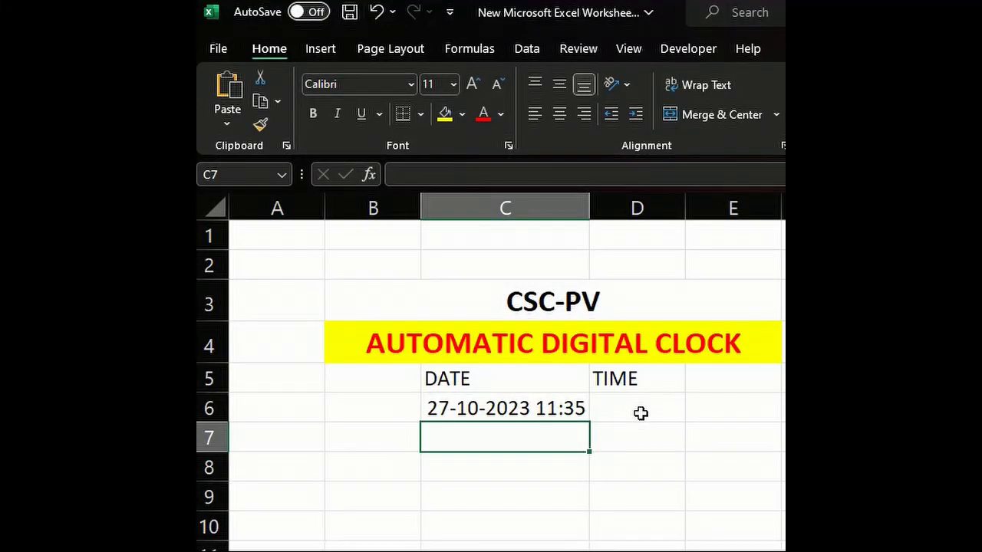
click(641, 414)
text(=)
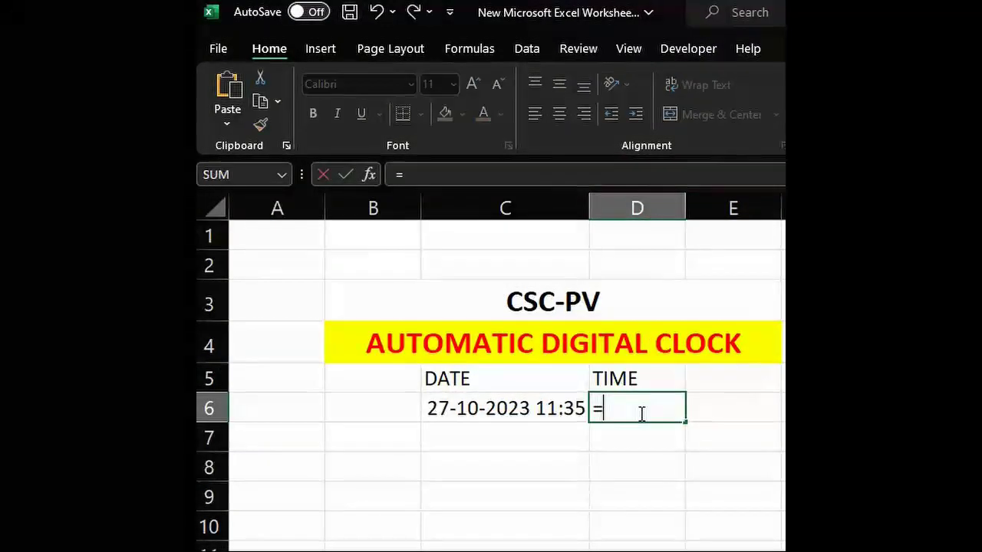
text(NOW)
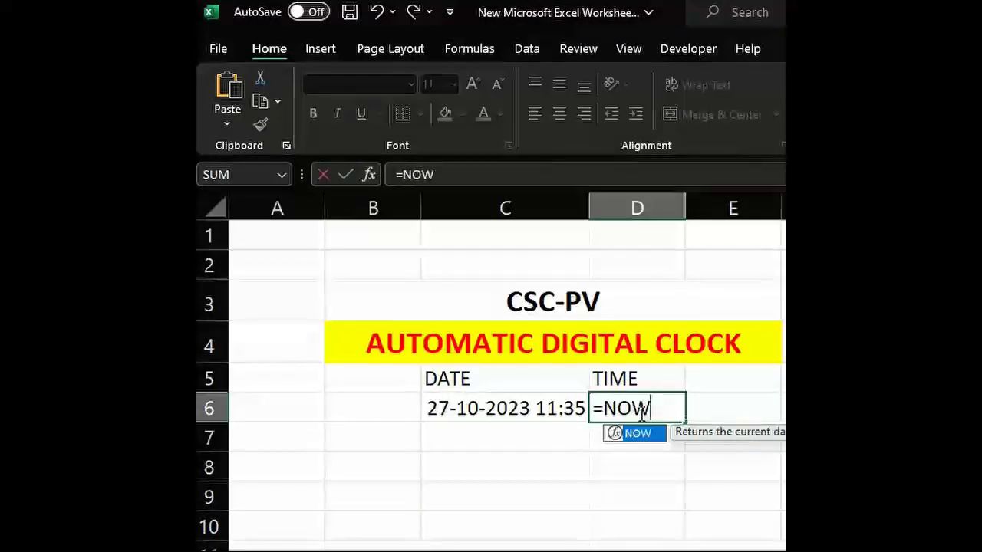
text(())
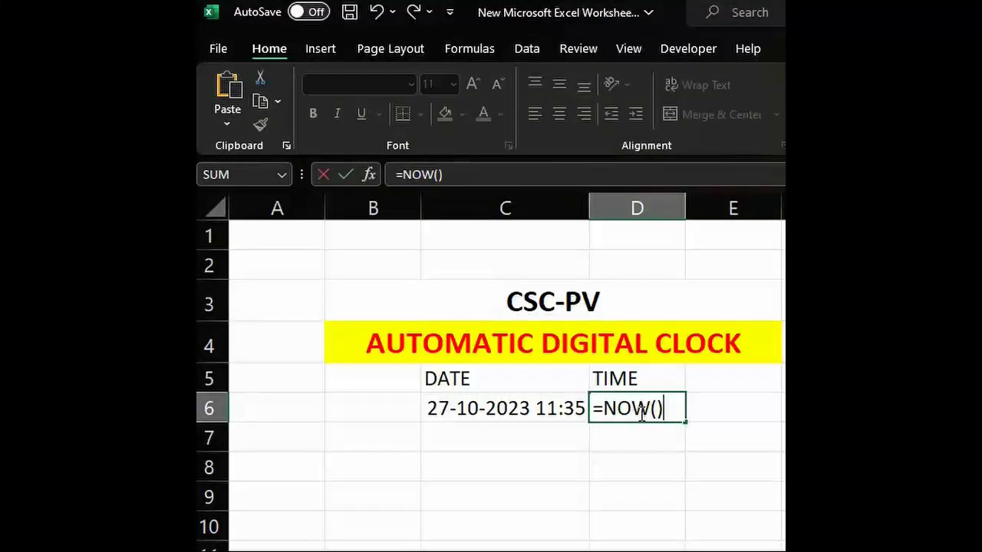
key(Return)
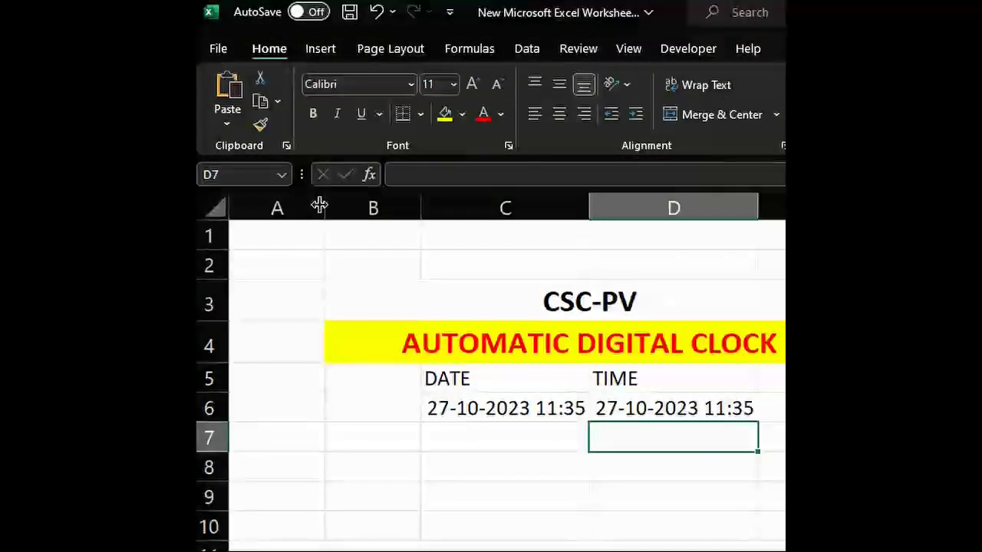
Narrow column A and give C6 the long date format, showing 27 October 2023.
drag(319, 201, 269, 204)
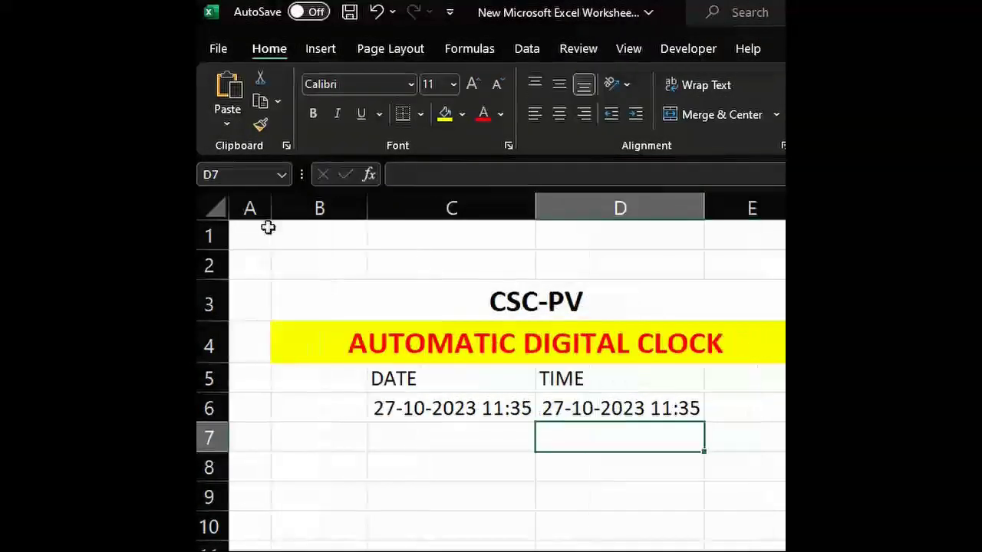
click(462, 407)
right_click(462, 411)
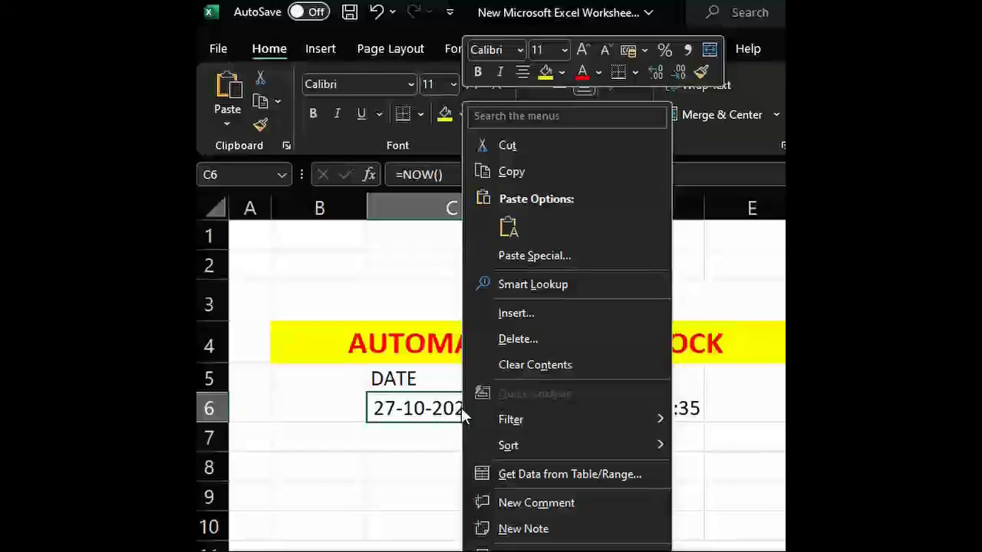
click(537, 549)
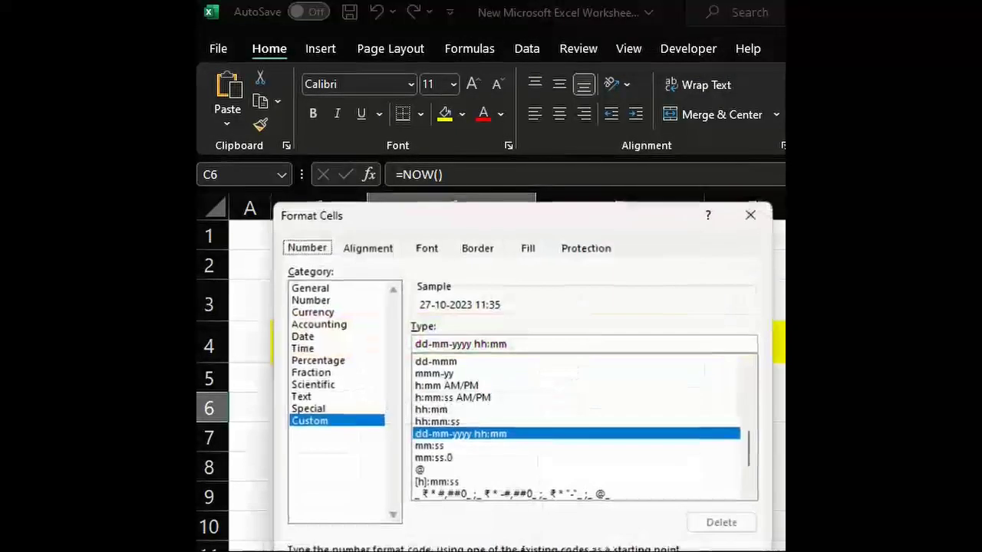
click(303, 337)
click(451, 355)
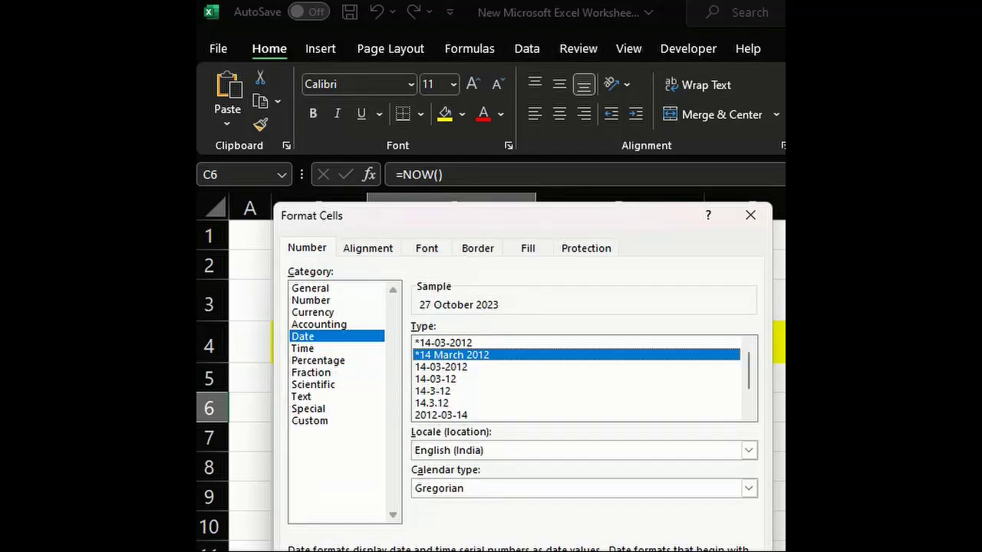
key(Return)
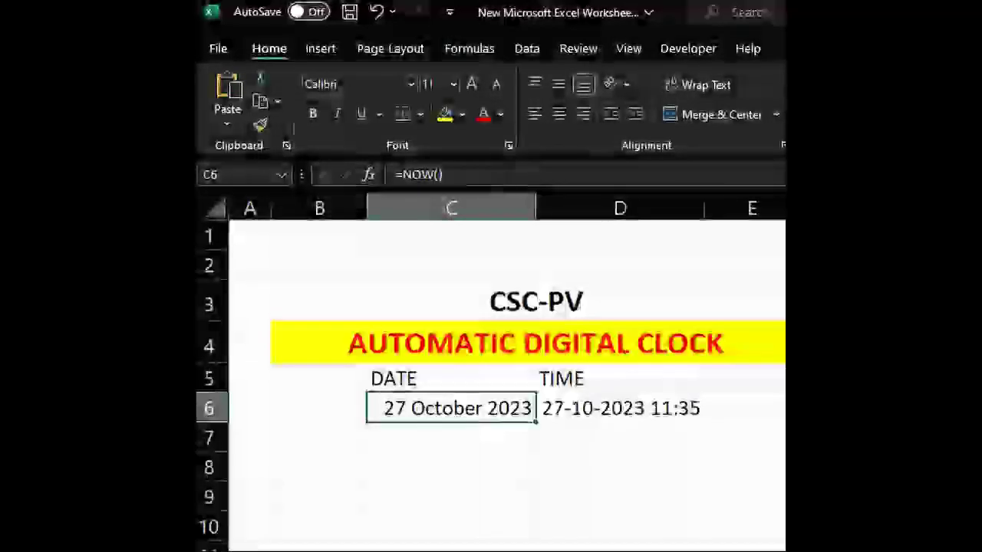
click(569, 410)
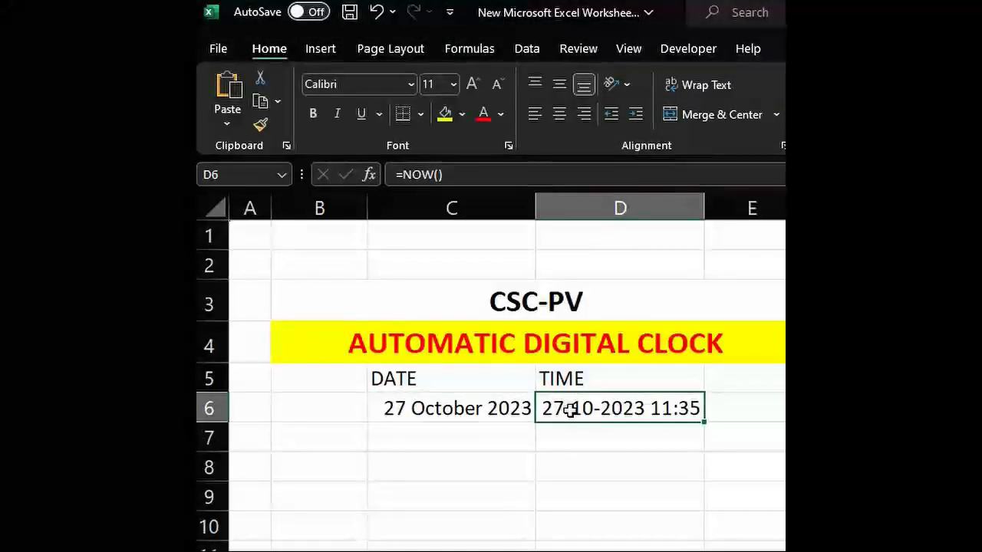
Apply the 1:30:55 PM time format to D6 so it shows 11:35:56 AM.
right_click(570, 410)
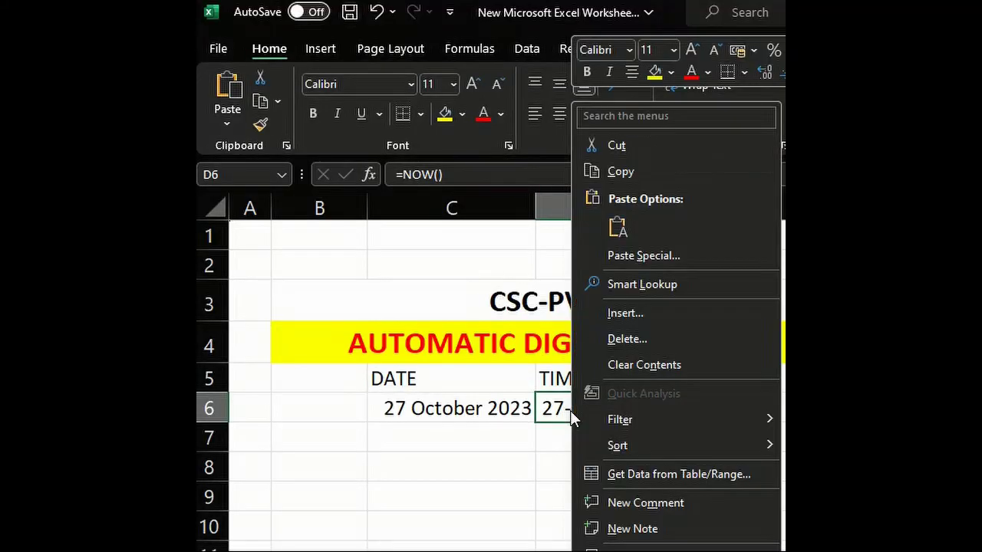
click(614, 547)
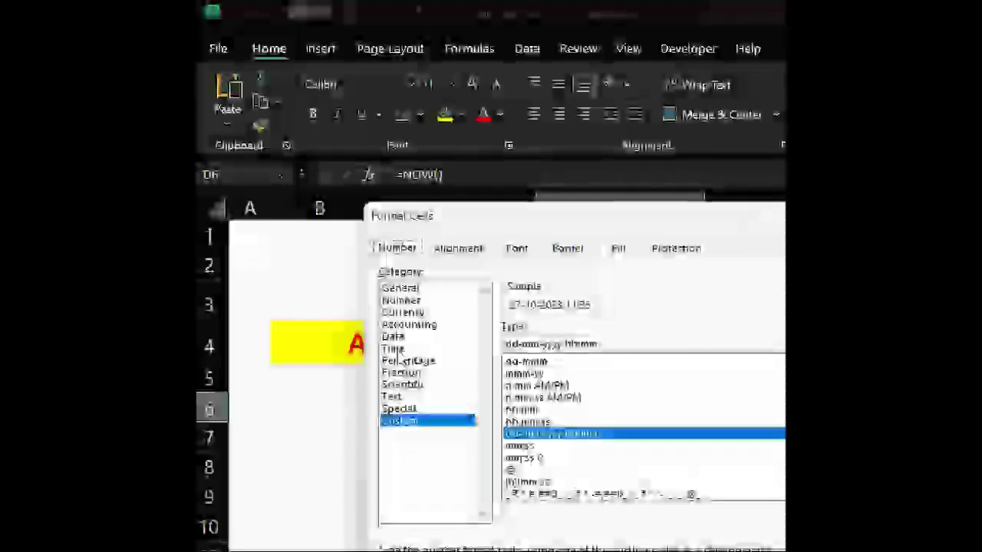
click(394, 349)
click(533, 391)
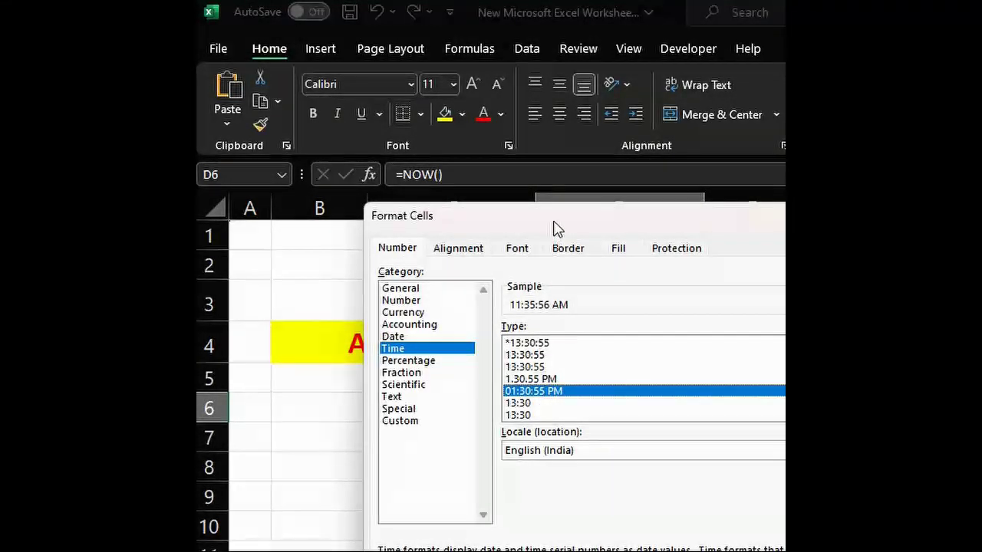
drag(556, 230, 451, 96)
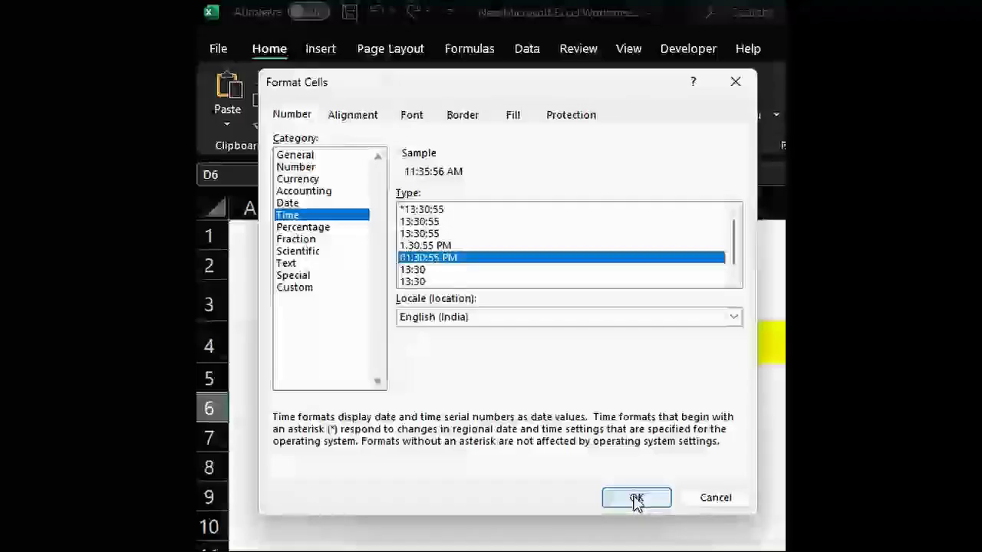
click(636, 499)
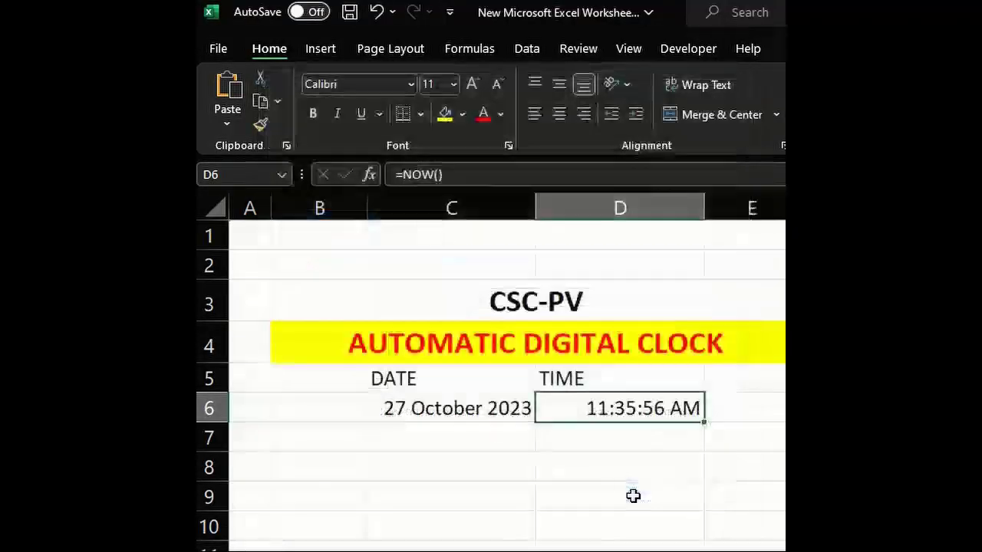
Centre the C5:D6 DATE/TIME table and add borders around every cell.
click(589, 470)
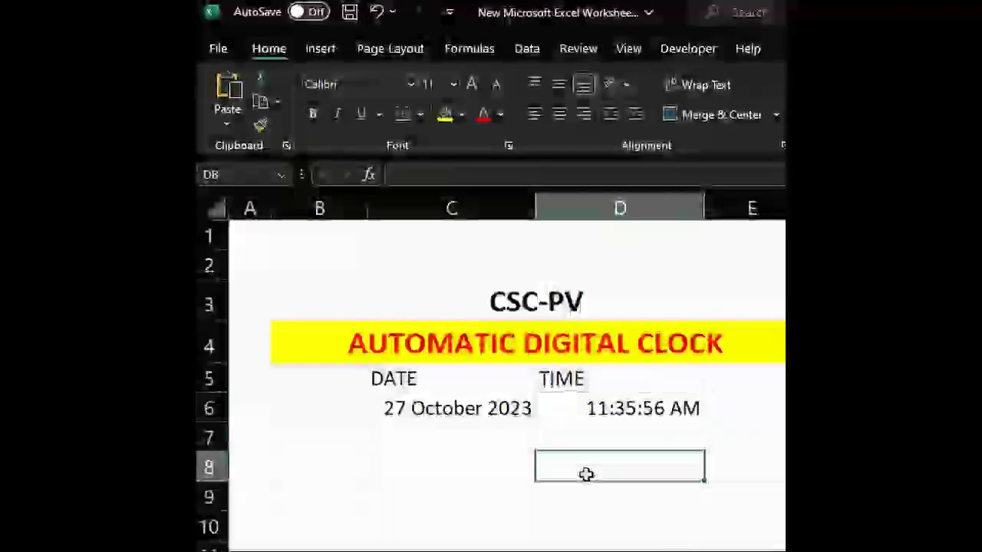
click(453, 407)
click(614, 410)
mouse_move(437, 381)
mouse_down()
mouse_move(576, 389)
mouse_move(584, 408)
mouse_up()
click(560, 114)
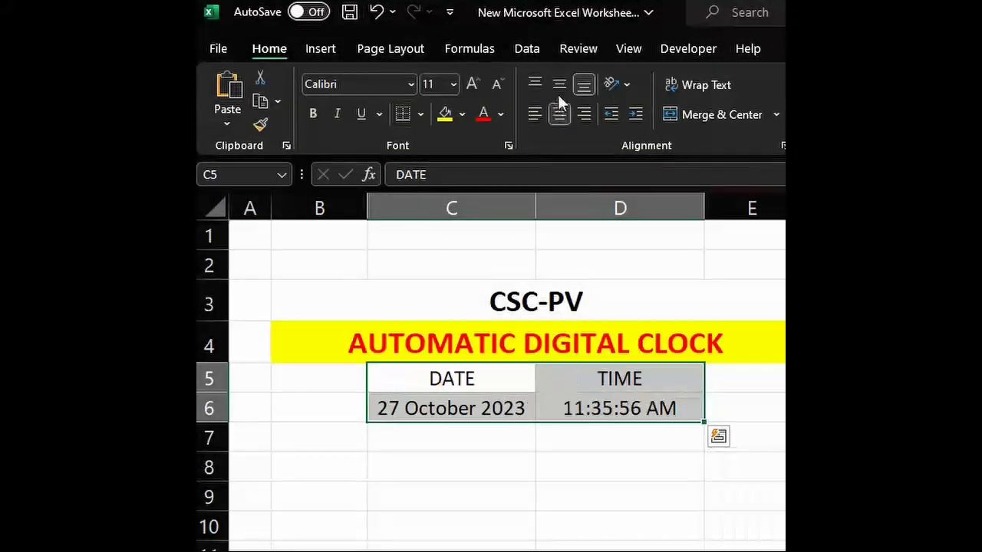
click(420, 114)
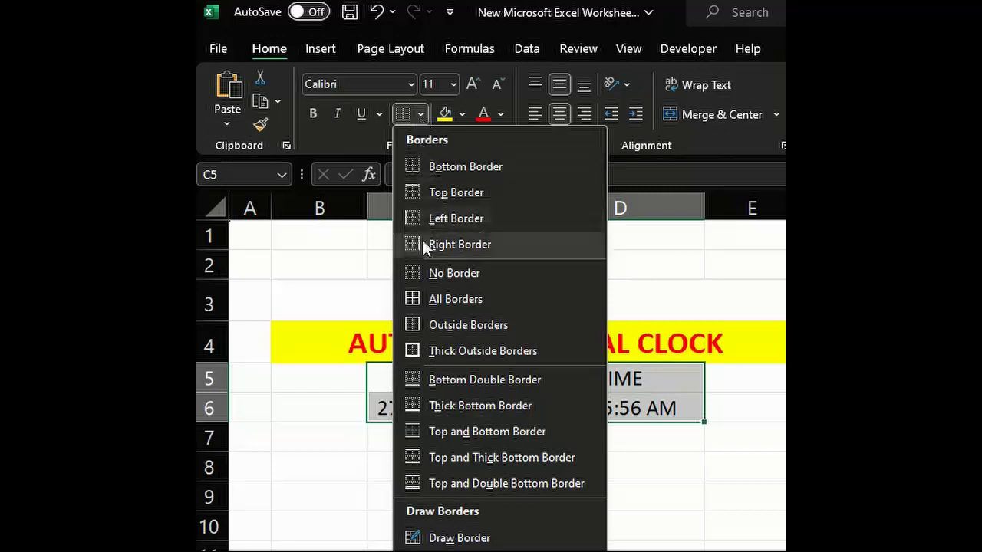
click(424, 298)
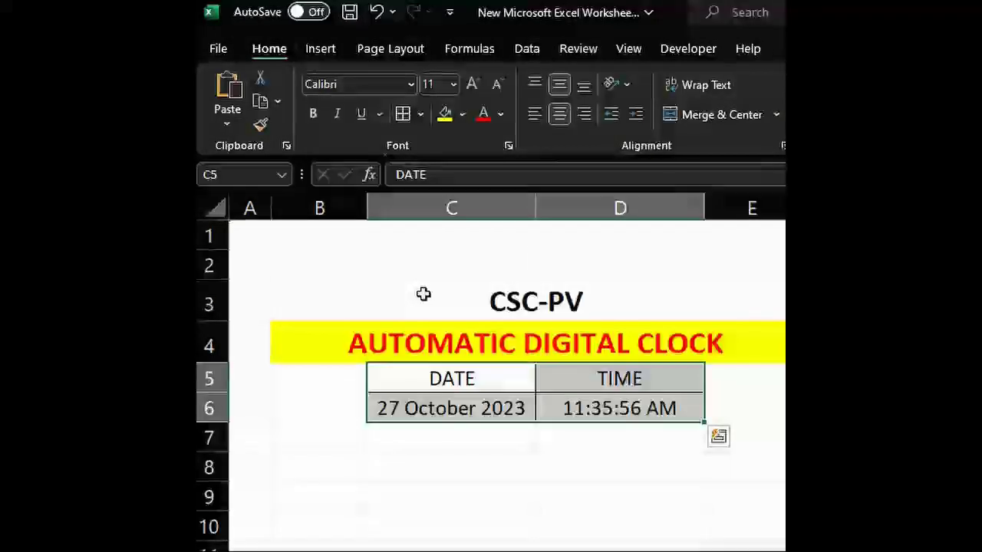
click(495, 477)
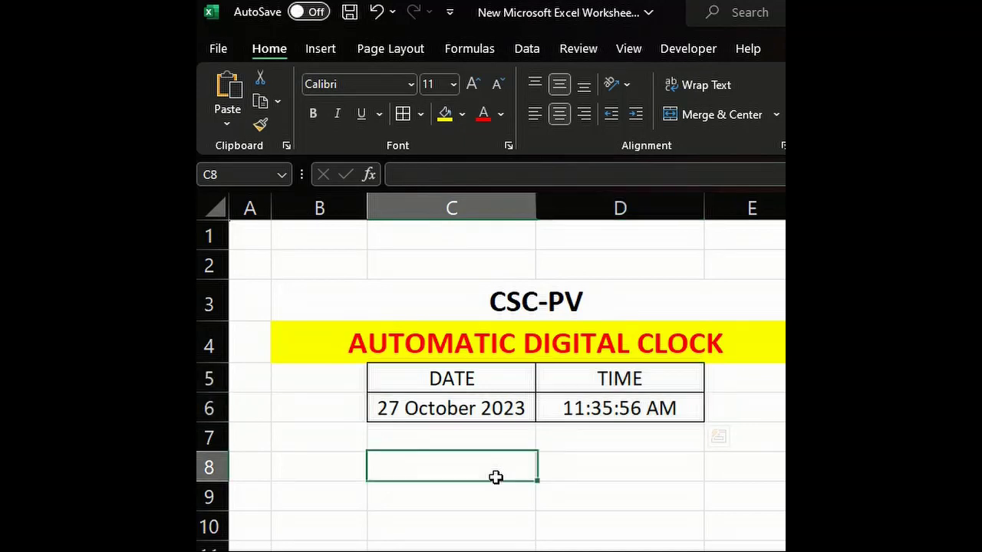
Select D6 and bring up the Developer ribbon tab.
click(471, 409)
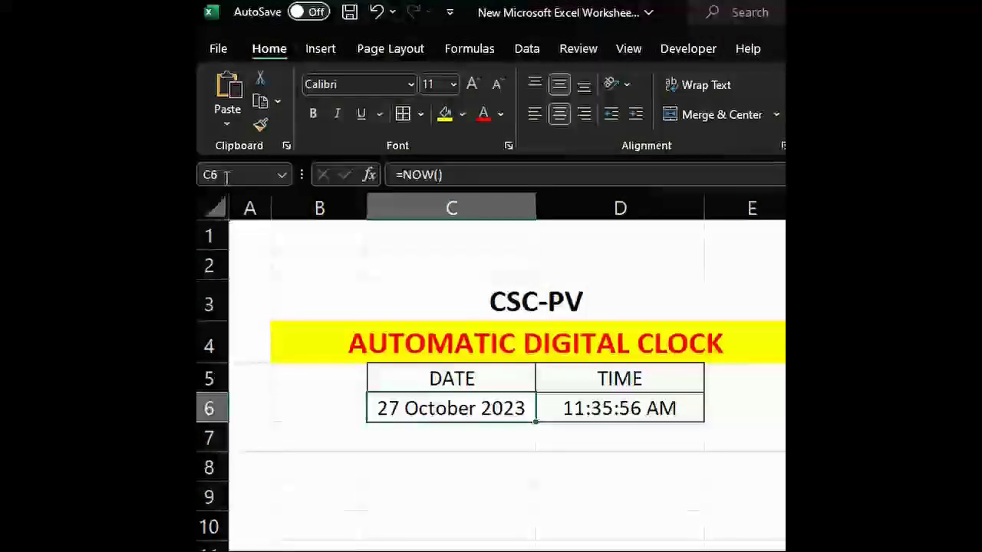
click(620, 207)
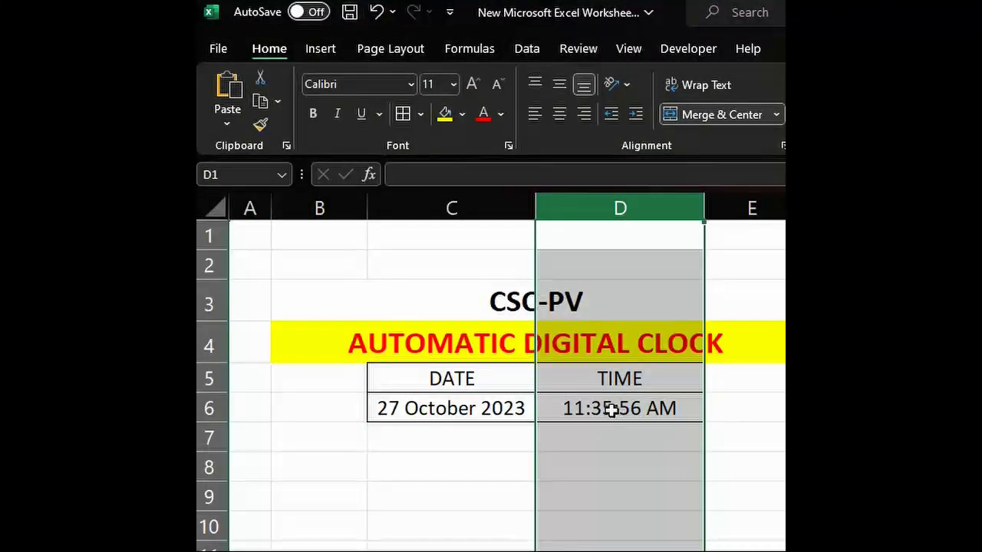
click(614, 418)
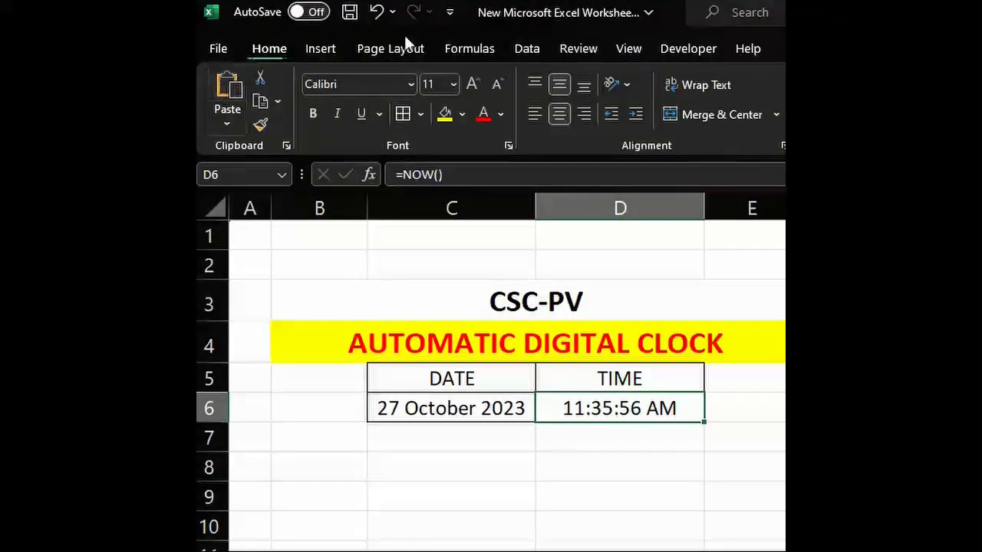
click(683, 48)
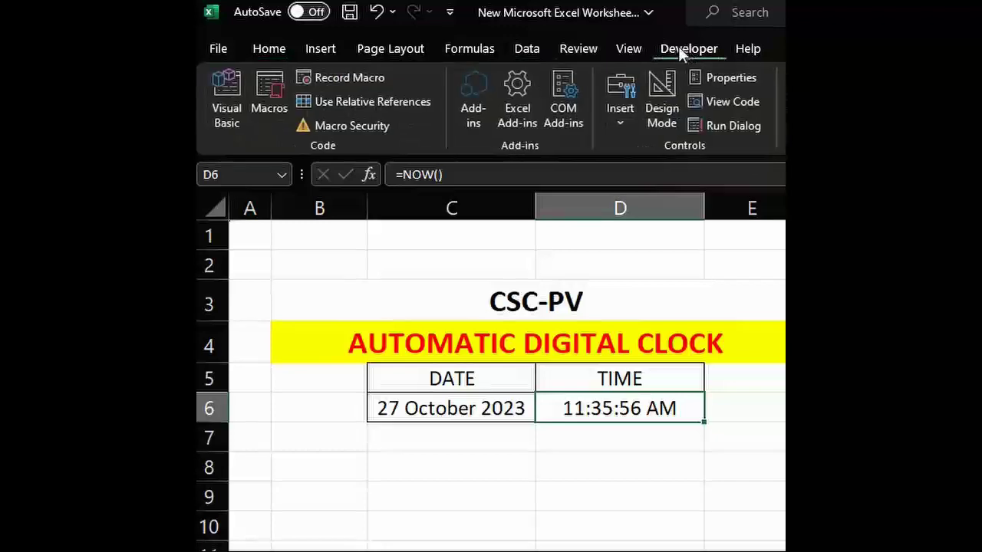
Open the Visual Basic editor, close Module1, and insert a new empty Module2.
click(225, 98)
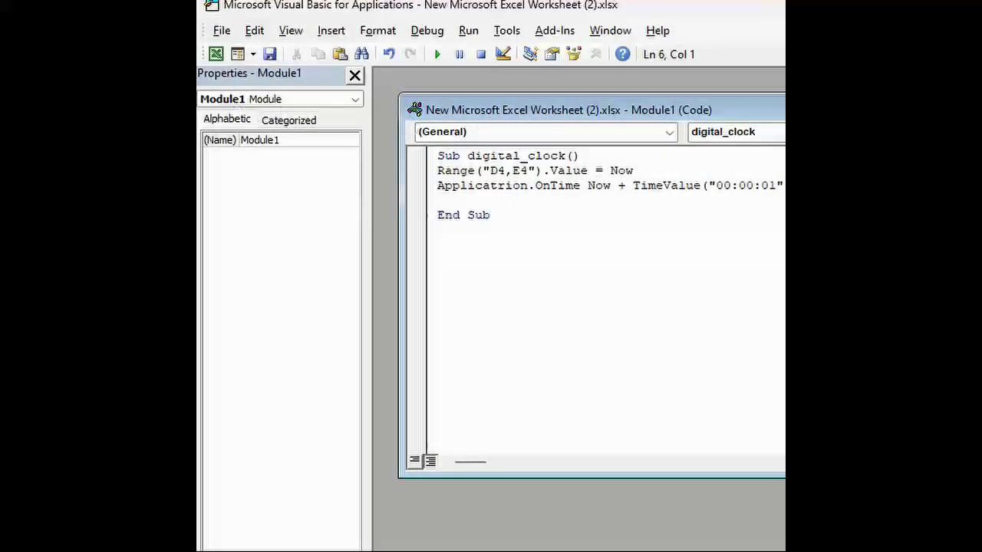
key(ctrl+F4)
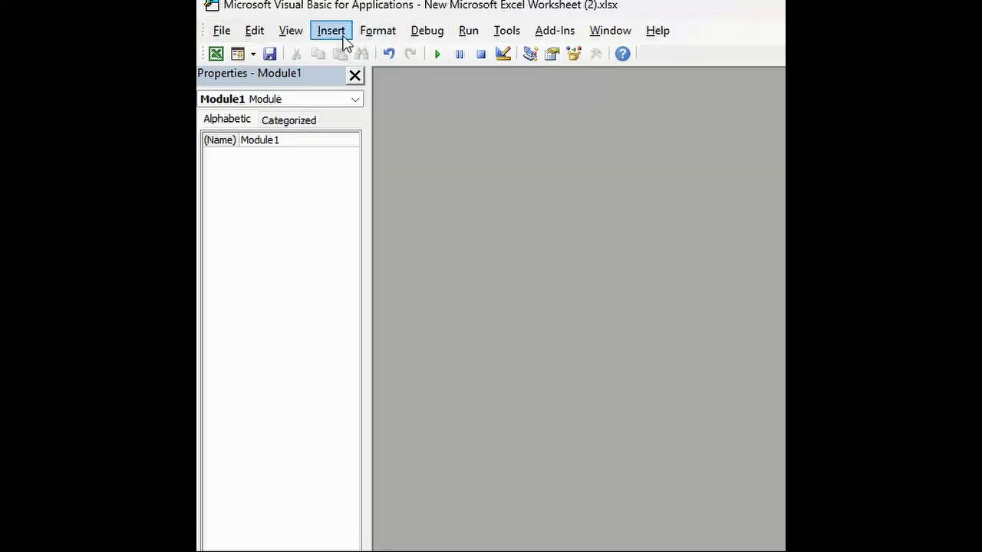
click(335, 42)
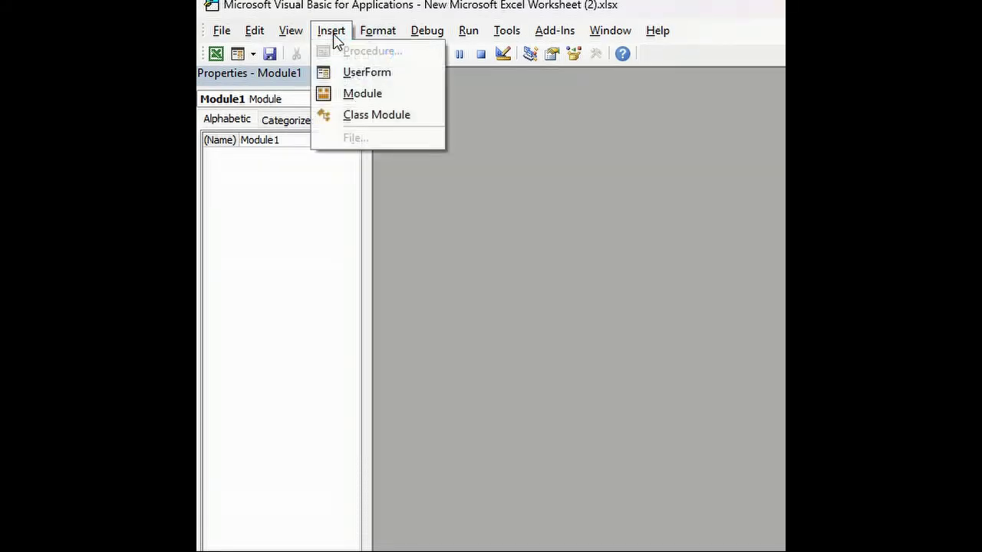
click(361, 95)
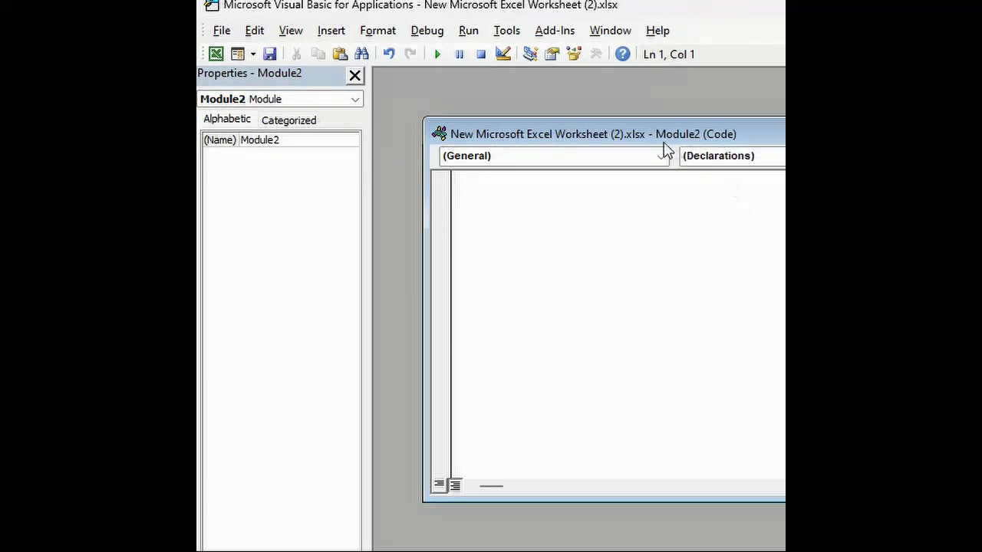
Close the Properties pane and delete the stray link pasted into Module2.
drag(654, 134, 603, 130)
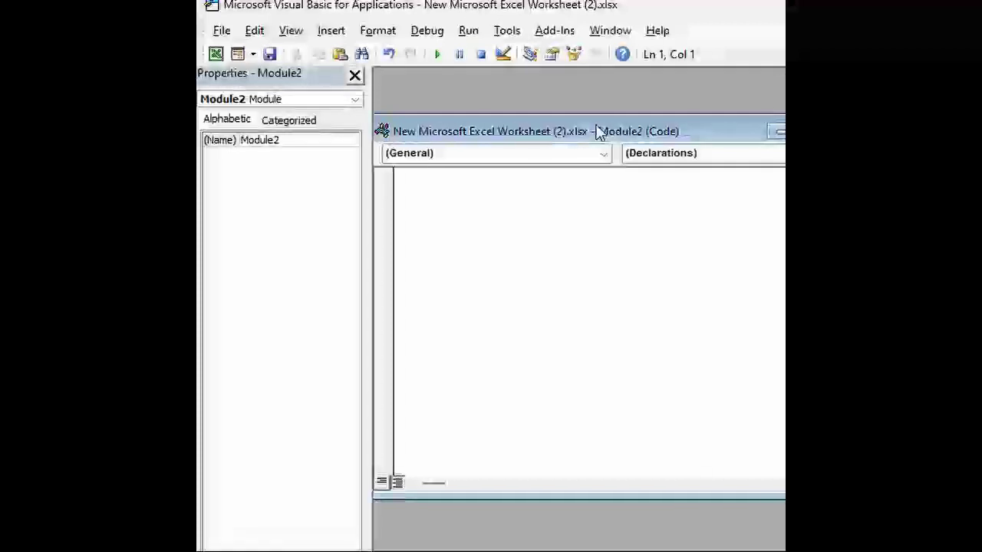
click(355, 77)
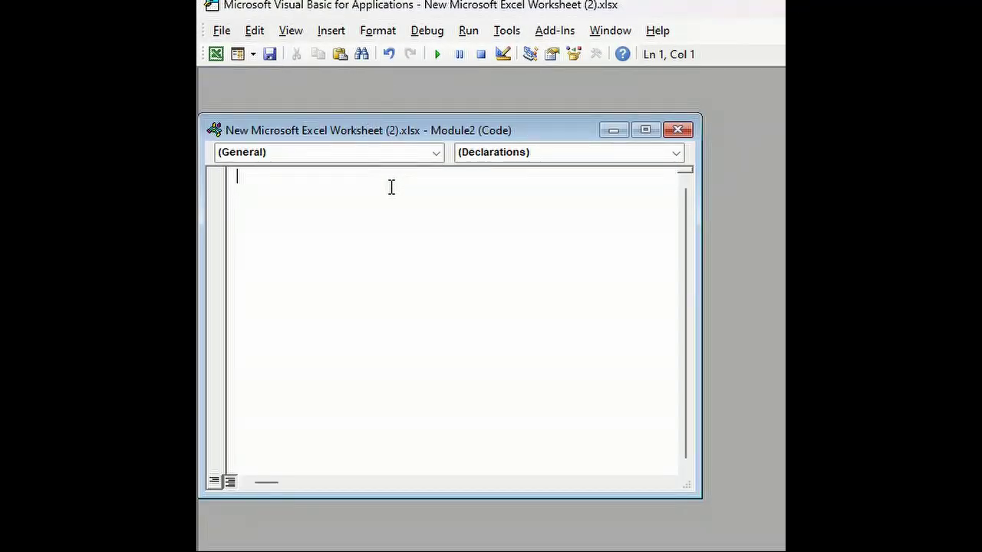
text(https://screenrec.com/share/gdAoDzwV9K)
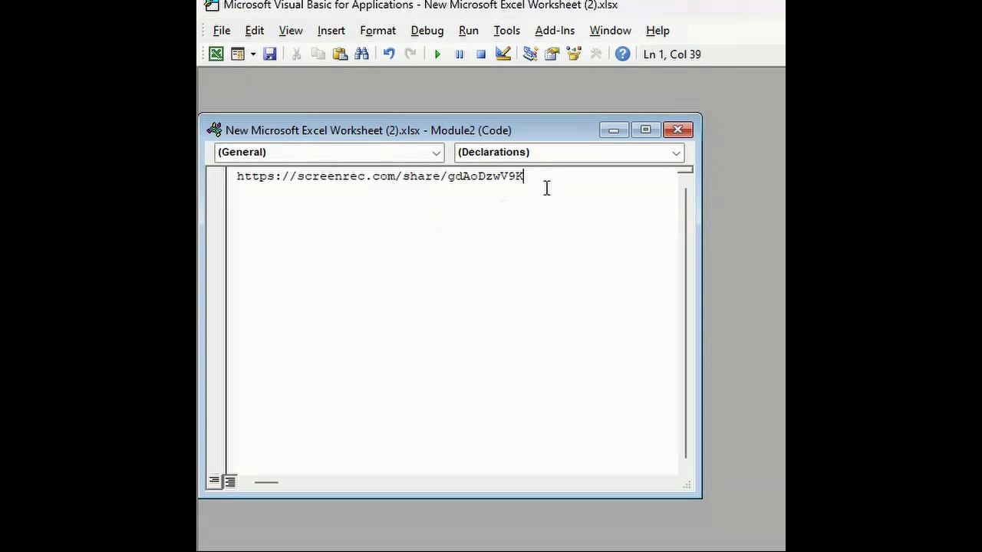
drag(549, 178, 242, 189)
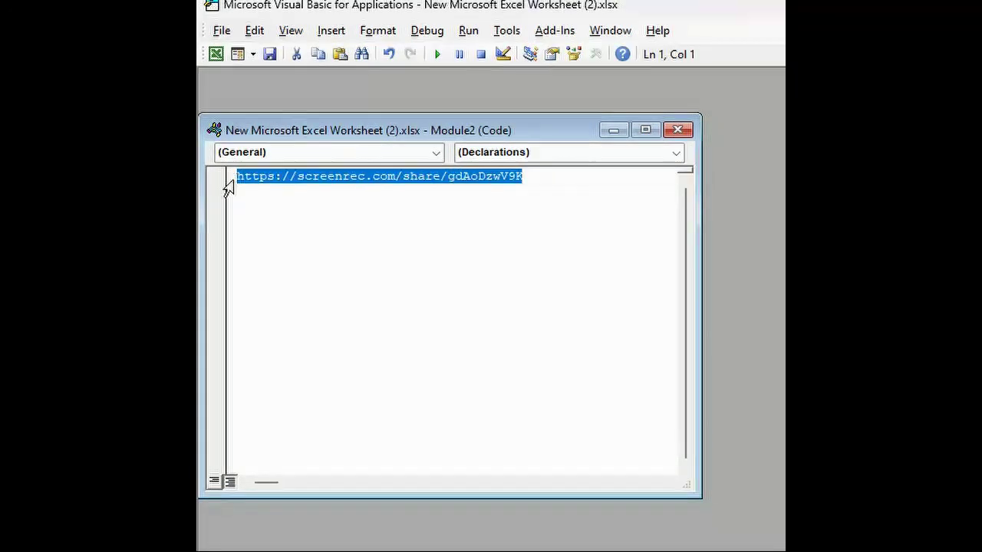
key(Delete)
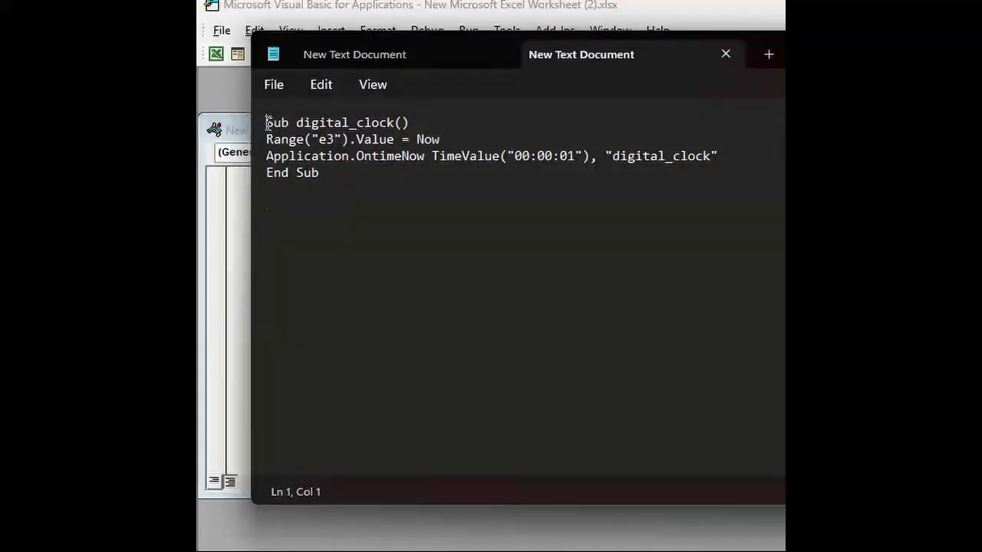
Copy the four digital_clock code lines from Notepad and return to the VBA editor.
drag(267, 123, 327, 173)
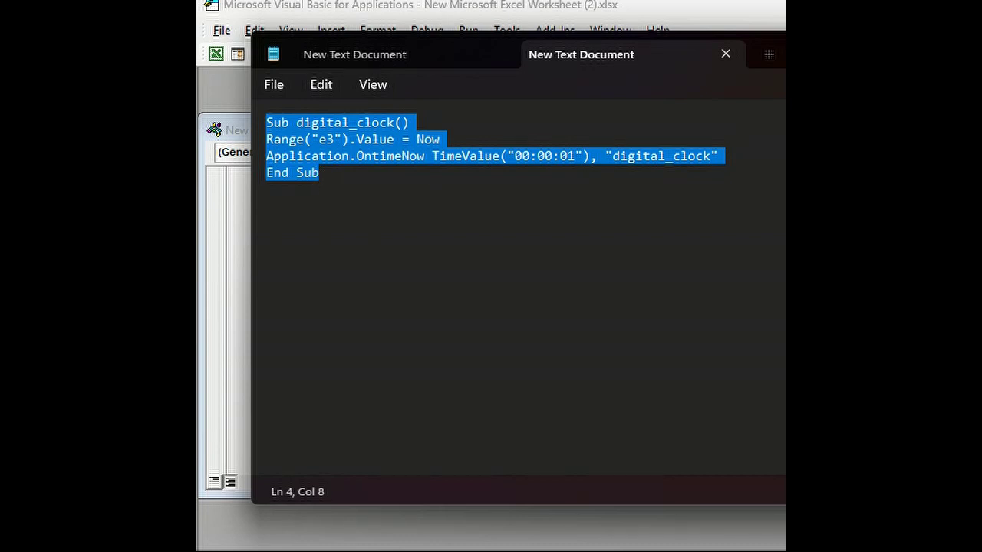
key(alt+Tab)
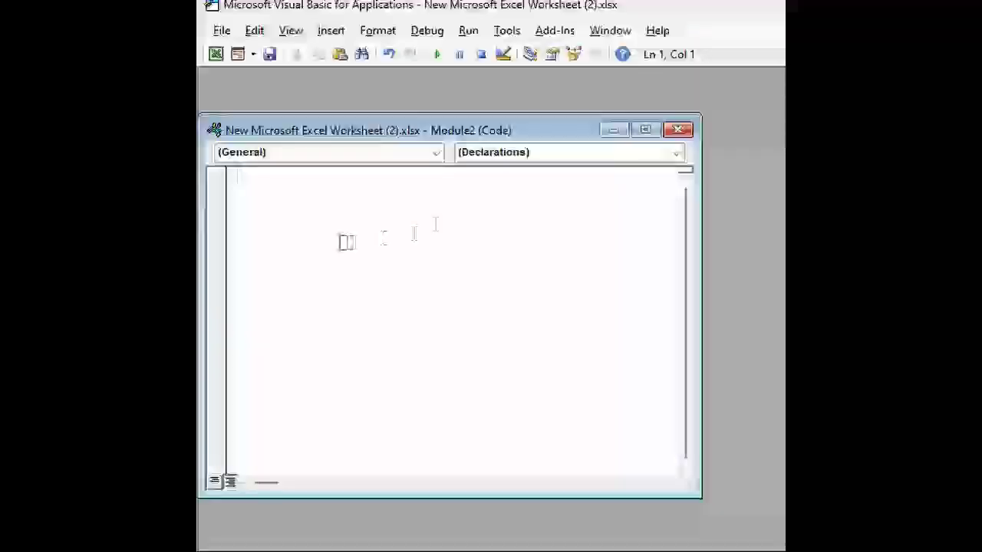
Paste the digital_clock macro into Module2 and remove 'e3' from its Range reference.
key(ctrl+v)
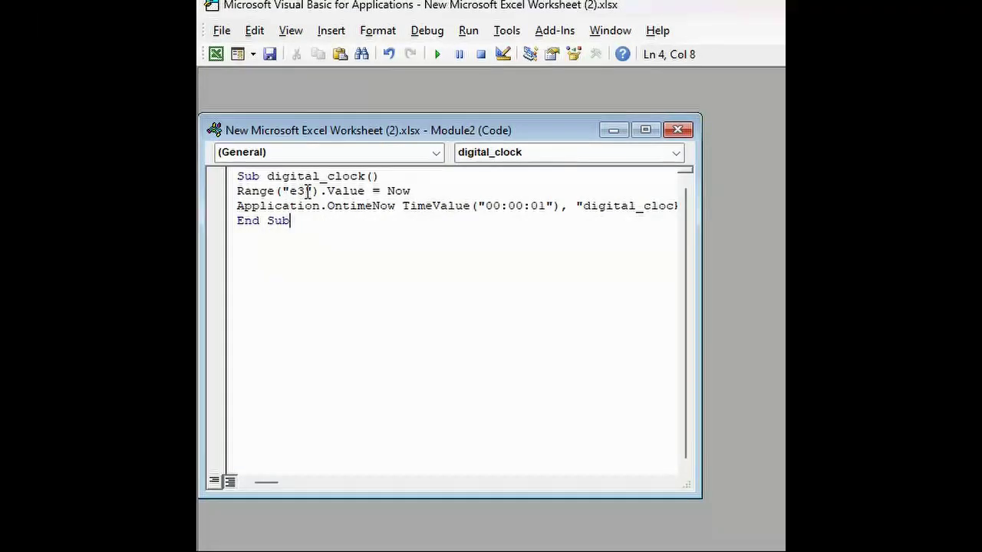
click(305, 191)
key(BackSpace)
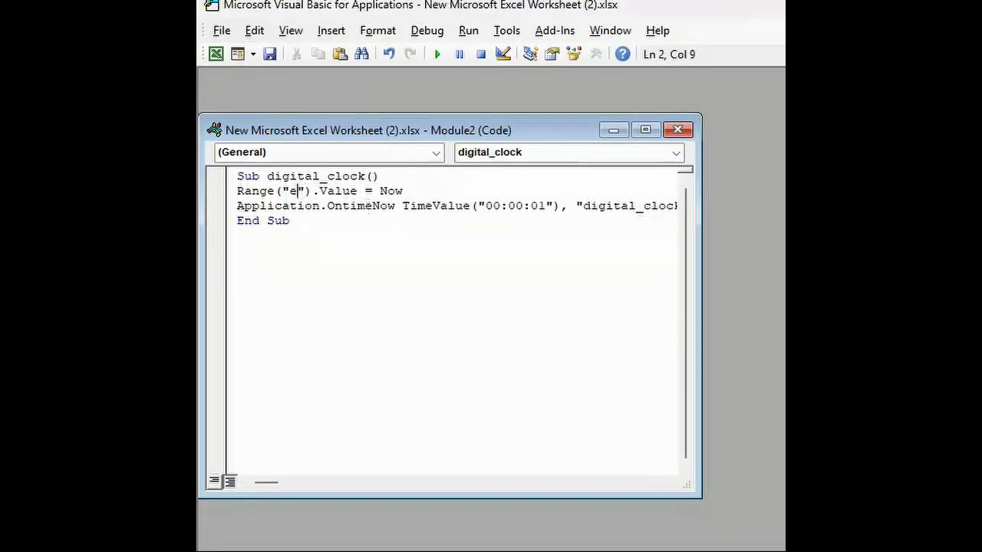
key(BackSpace)
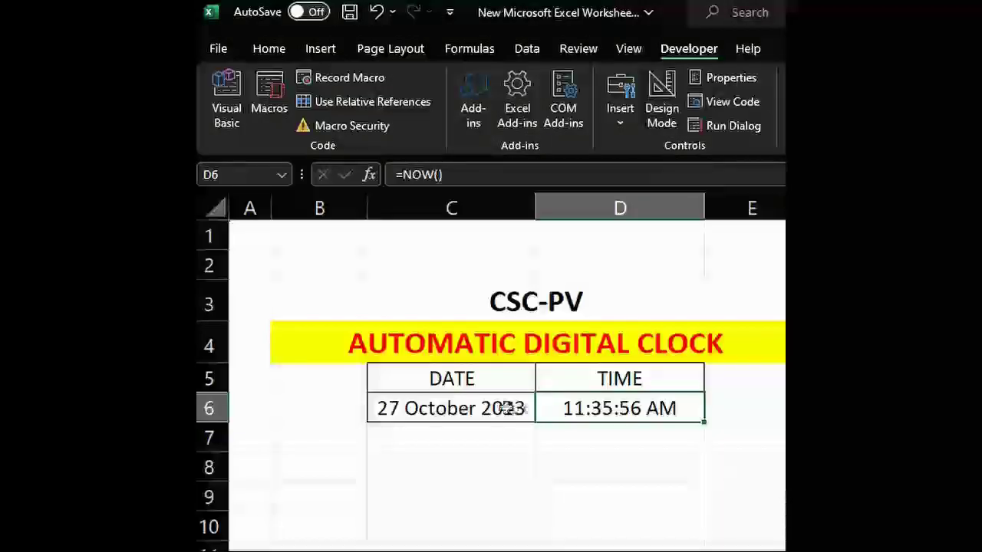
click(500, 408)
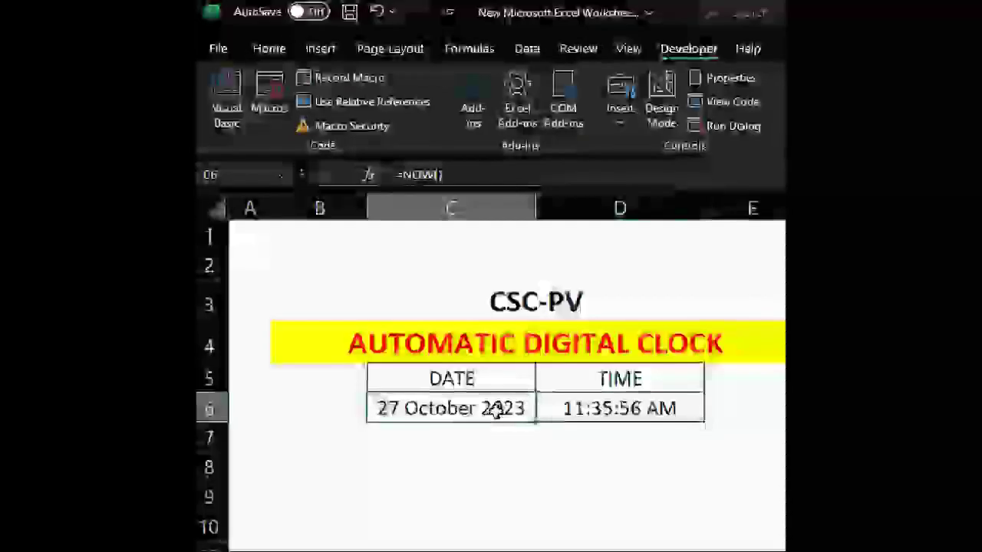
Check the TIME cell D6 and the DATE cell C6 on the worksheet.
click(603, 410)
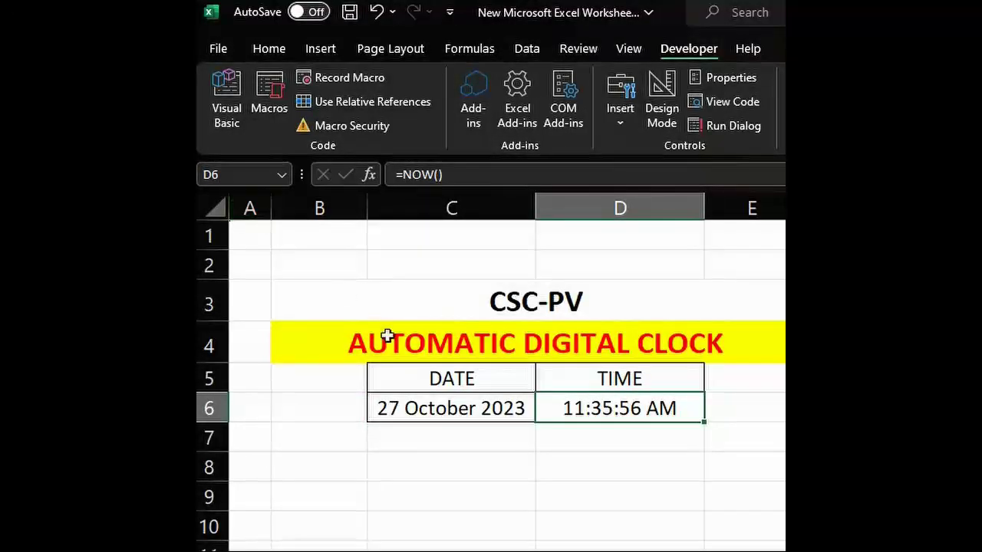
click(436, 406)
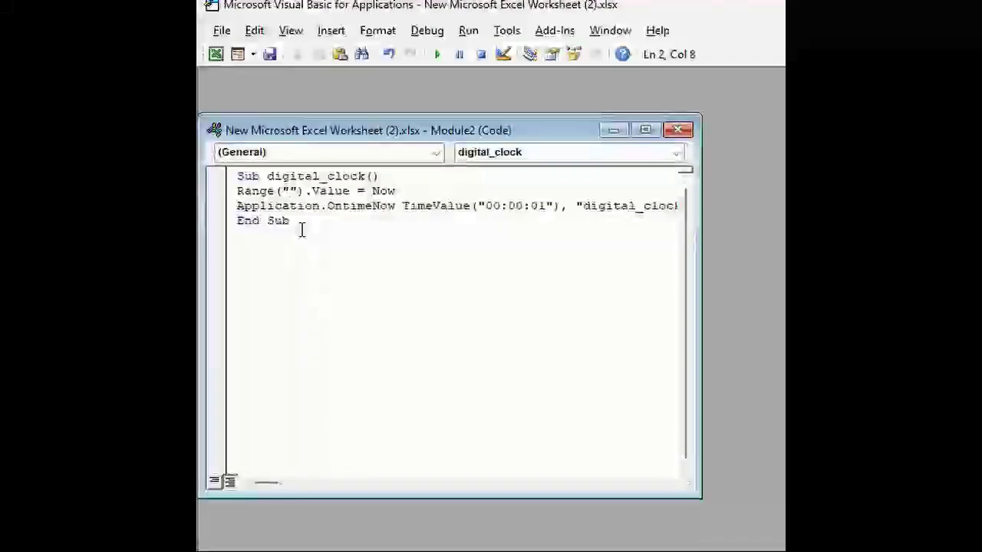
Enter C6,D6 as the Range target in the digital_clock macro code.
text(C6)
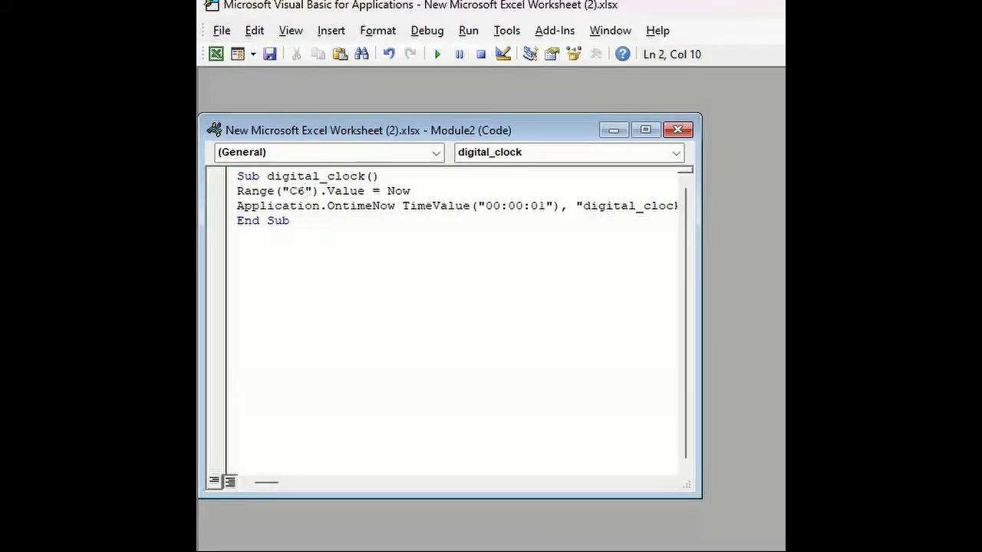
text(,D)
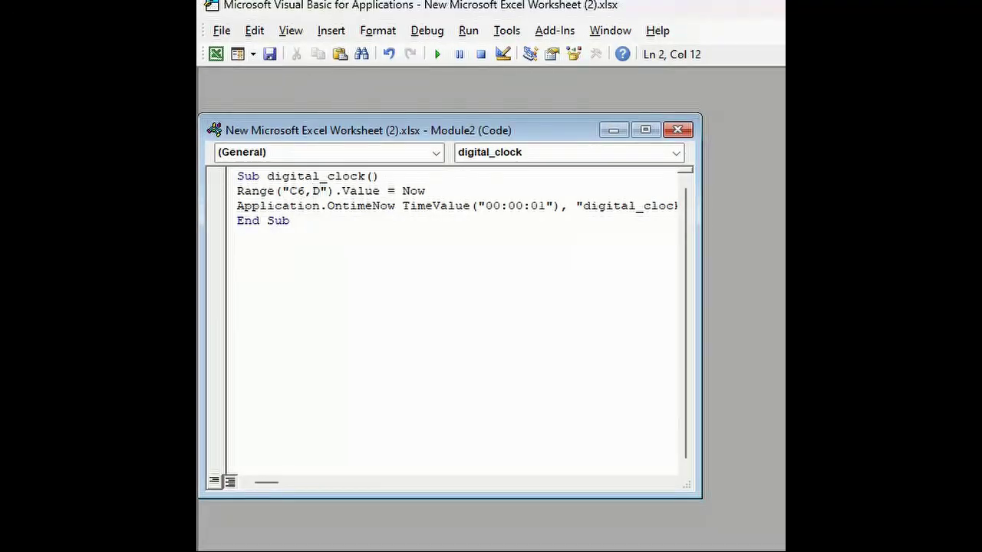
text(6)
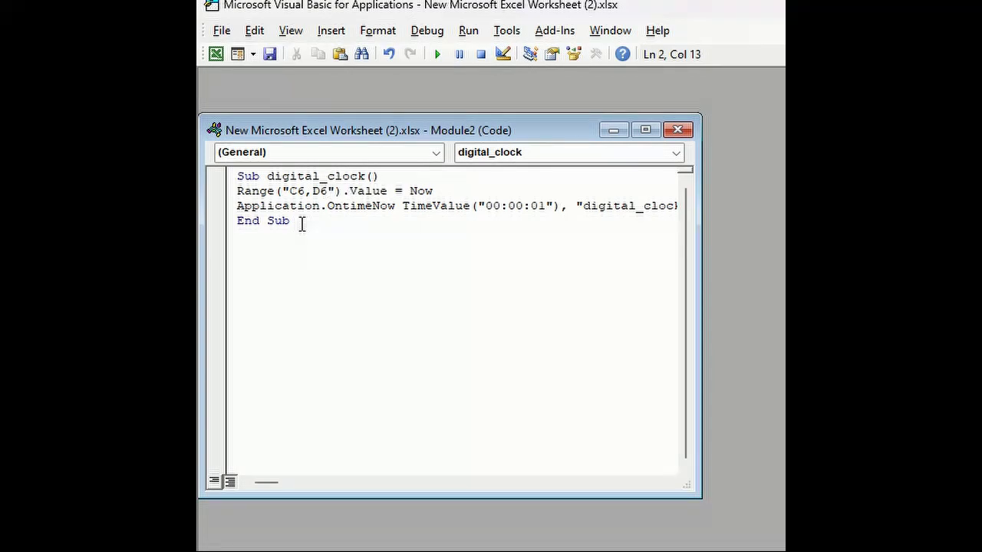